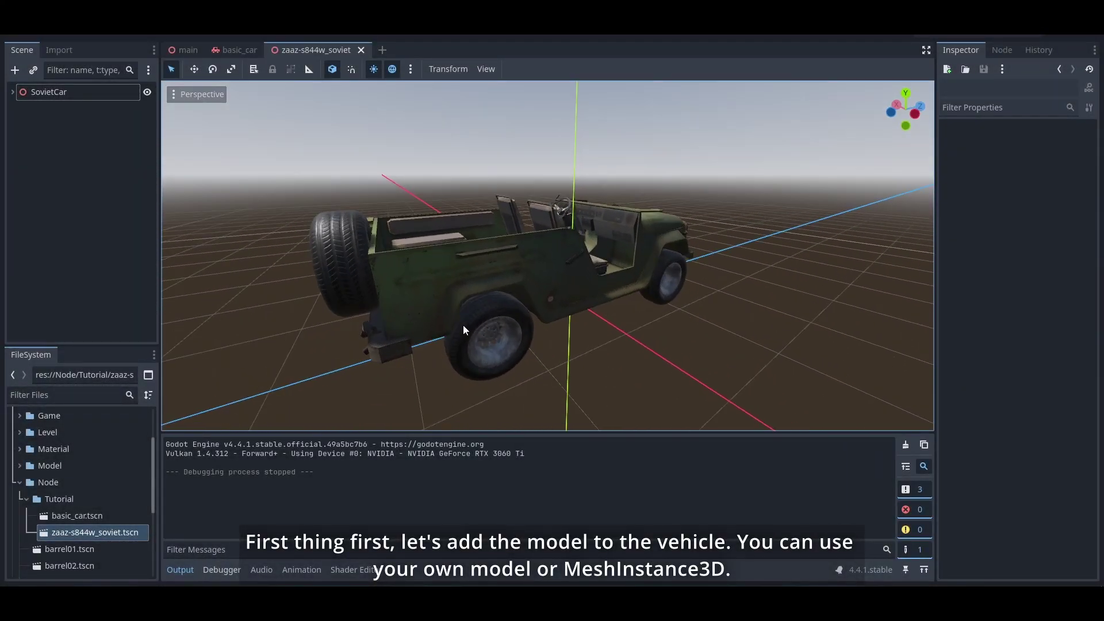
Expand the SovietCar tree down to the Body parts and hide the Chasis node to view the wheels separately
{"action": "left_click", "coordinate": [12, 92]}
{"action": "left_click", "coordinate": [65, 130]}
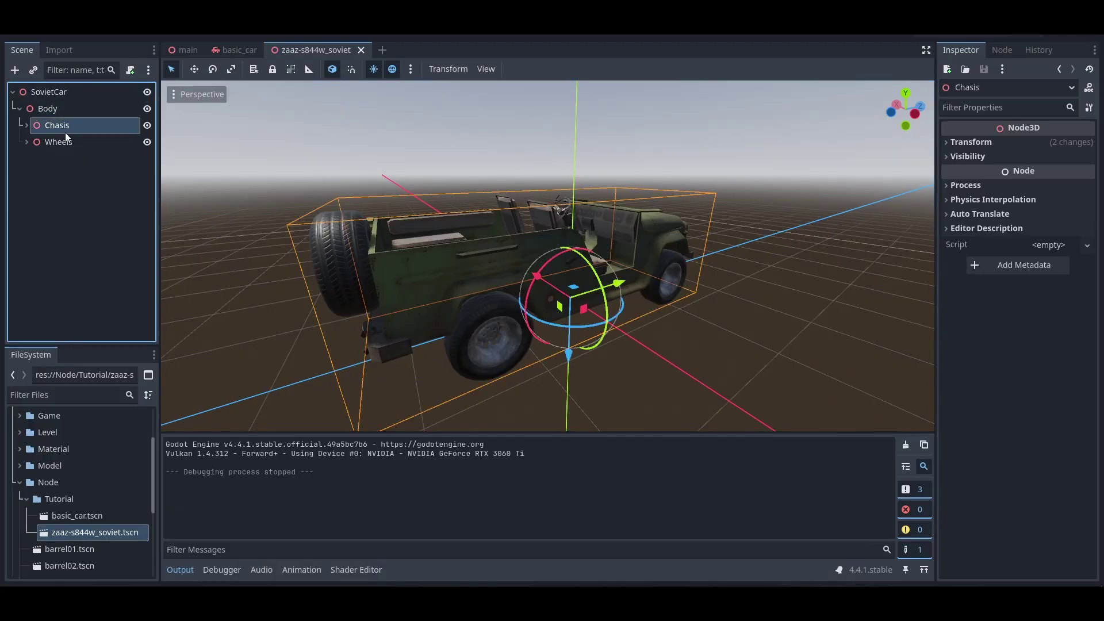
{"action": "left_click", "coordinate": [65, 140]}
{"action": "left_click", "coordinate": [95, 129]}
{"action": "left_click", "coordinate": [147, 125]}
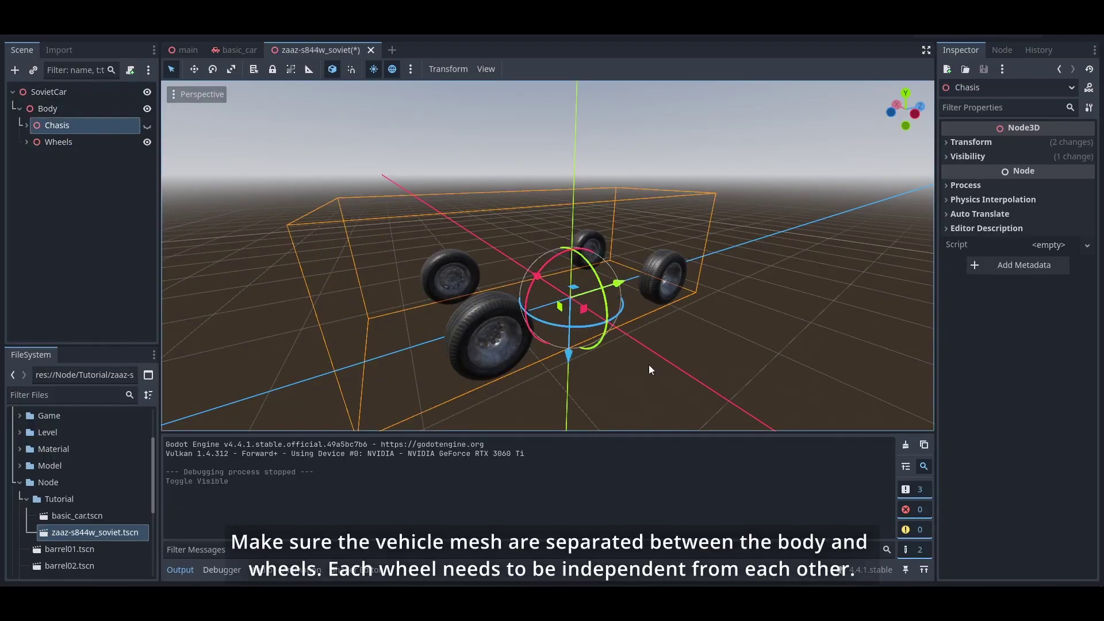
{"action": "middle_click_drag", "start_coordinate": [648, 365], "coordinate": [437, 322]}
Try moving the FRWheel node on its own to test that it is independent, and undo the move
{"action": "left_click", "coordinate": [26, 142]}
{"action": "left_click", "coordinate": [69, 159]}
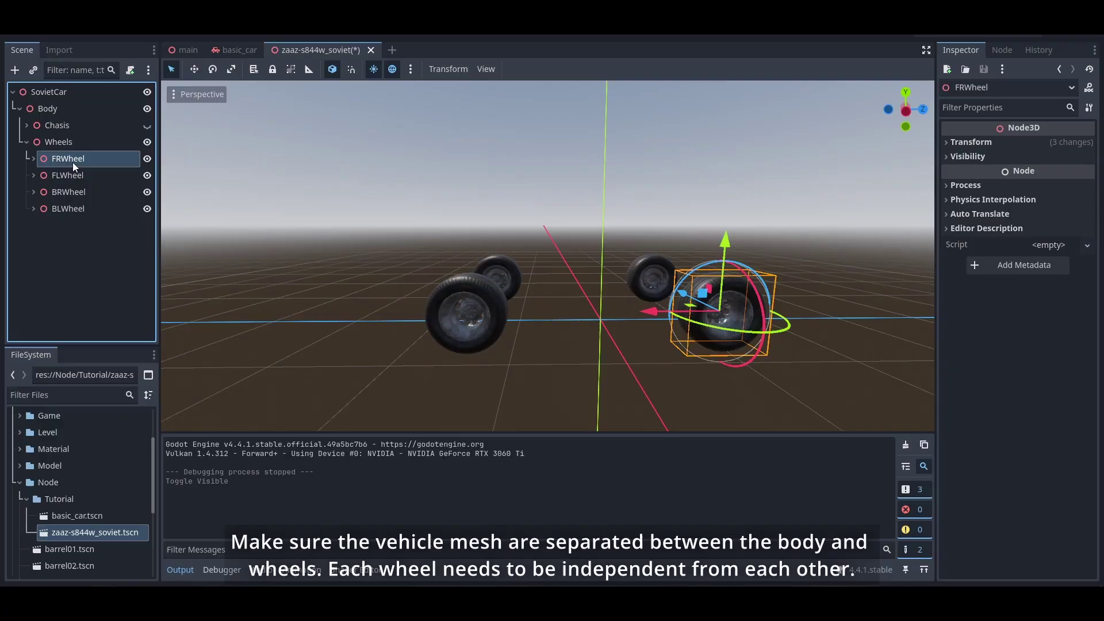
{"action": "left_click_drag", "start_coordinate": [667, 315], "coordinate": [606, 315]}
{"action": "key", "text": "ctrl+z"}
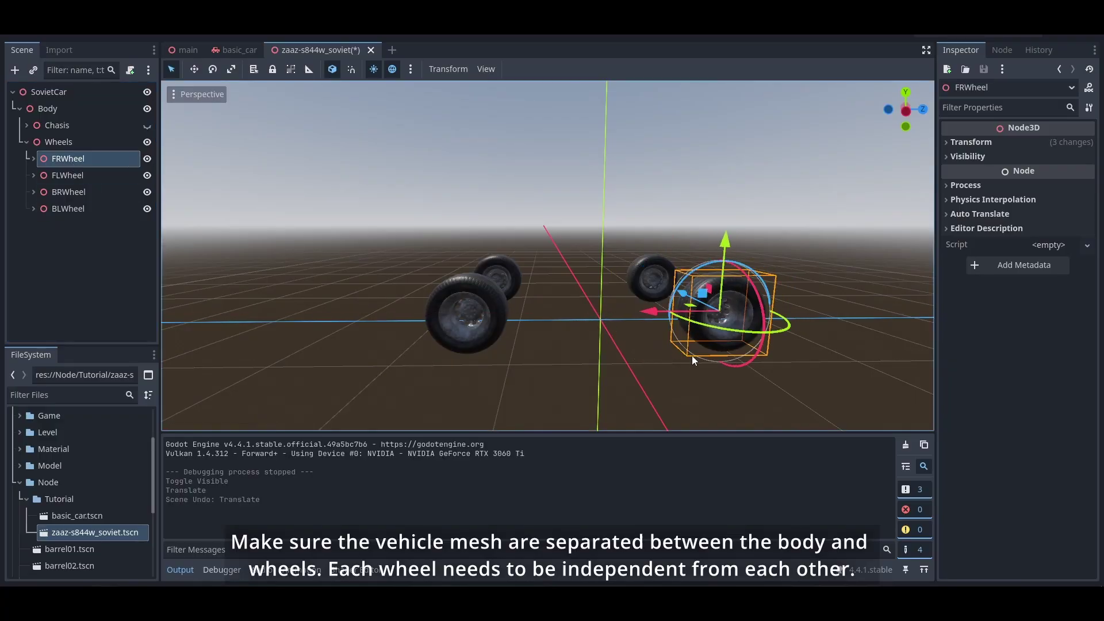
Change the SovietCar root node's type to VehicleBody3D
{"action": "middle_click_drag", "start_coordinate": [692, 355], "coordinate": [604, 395]}
{"action": "key", "text": "f"}
{"action": "middle_click_drag", "start_coordinate": [592, 358], "coordinate": [664, 307]}
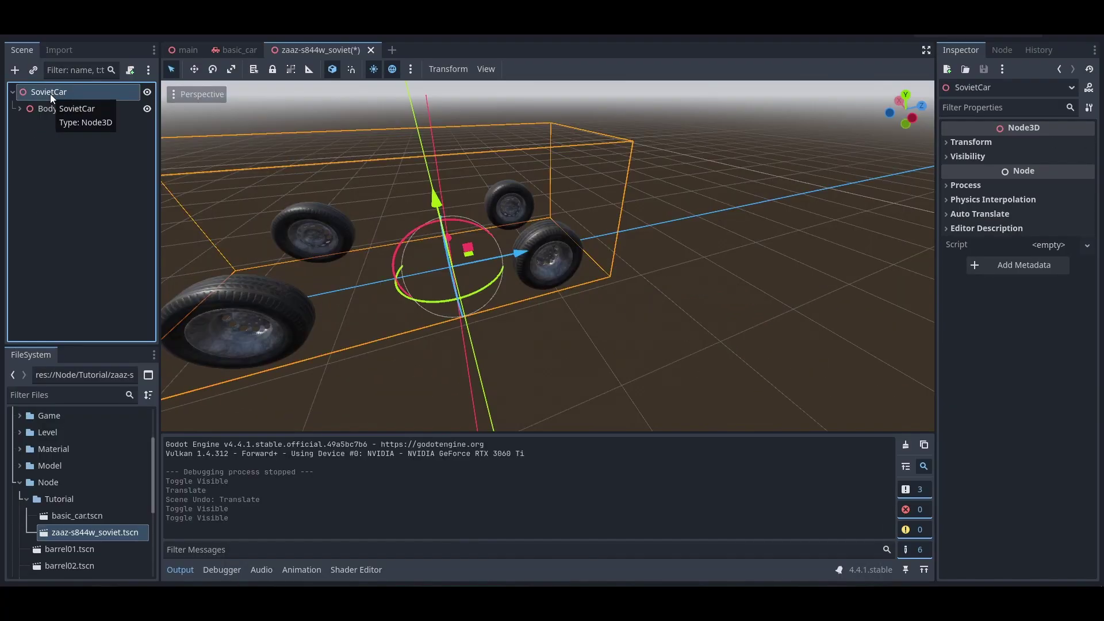
{"action": "right_click", "coordinate": [50, 94]}
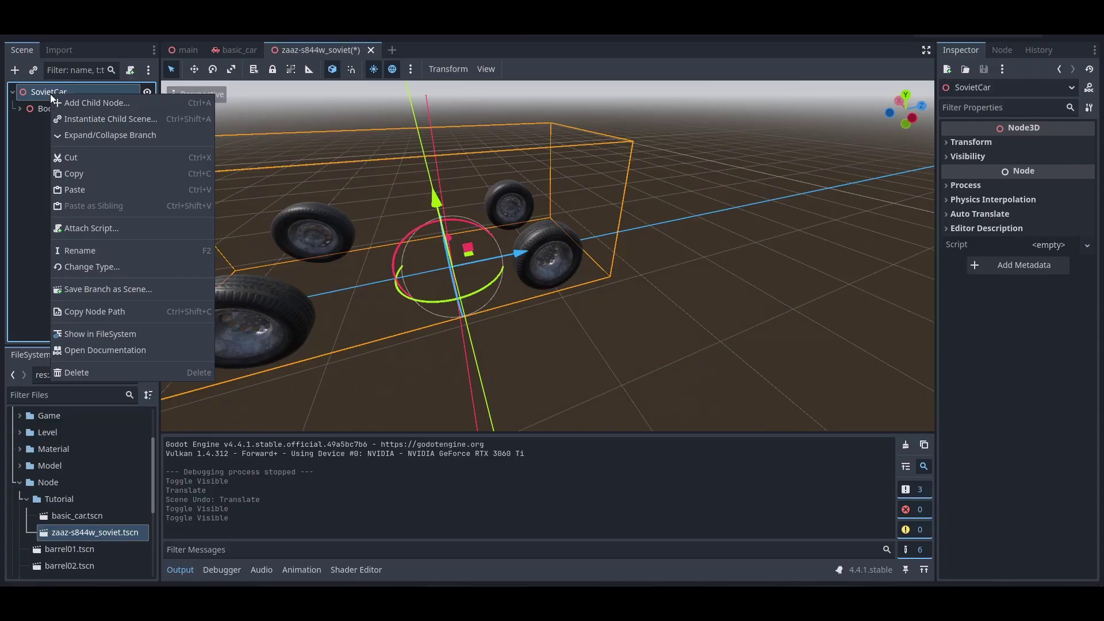
{"action": "left_click", "coordinate": [92, 268]}
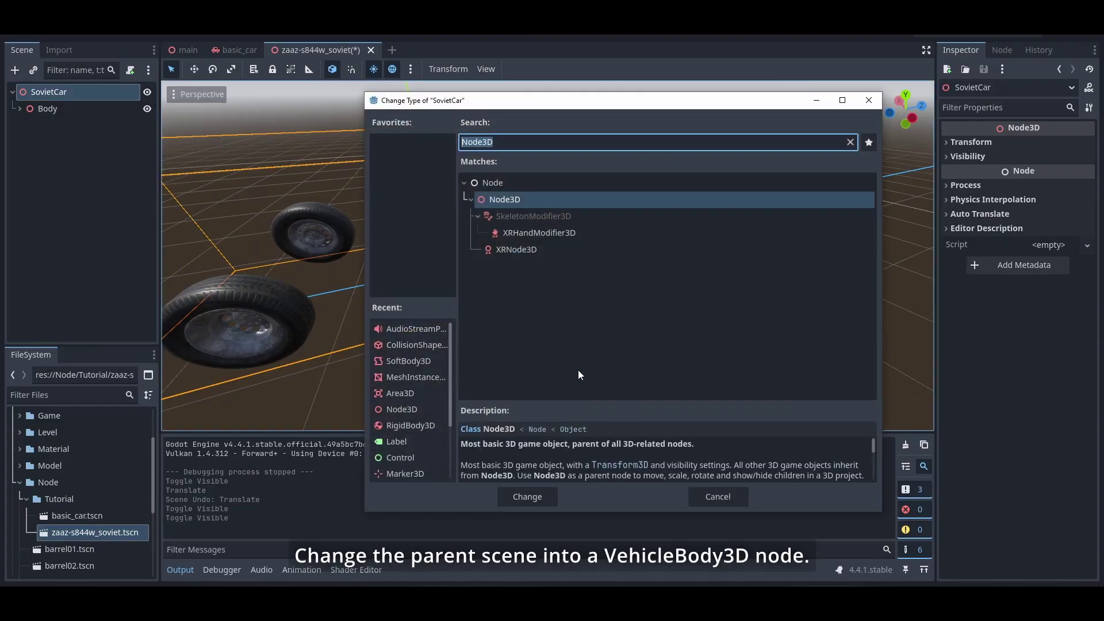
{"action": "type", "text": "vehic"}
{"action": "key", "text": "Return"}
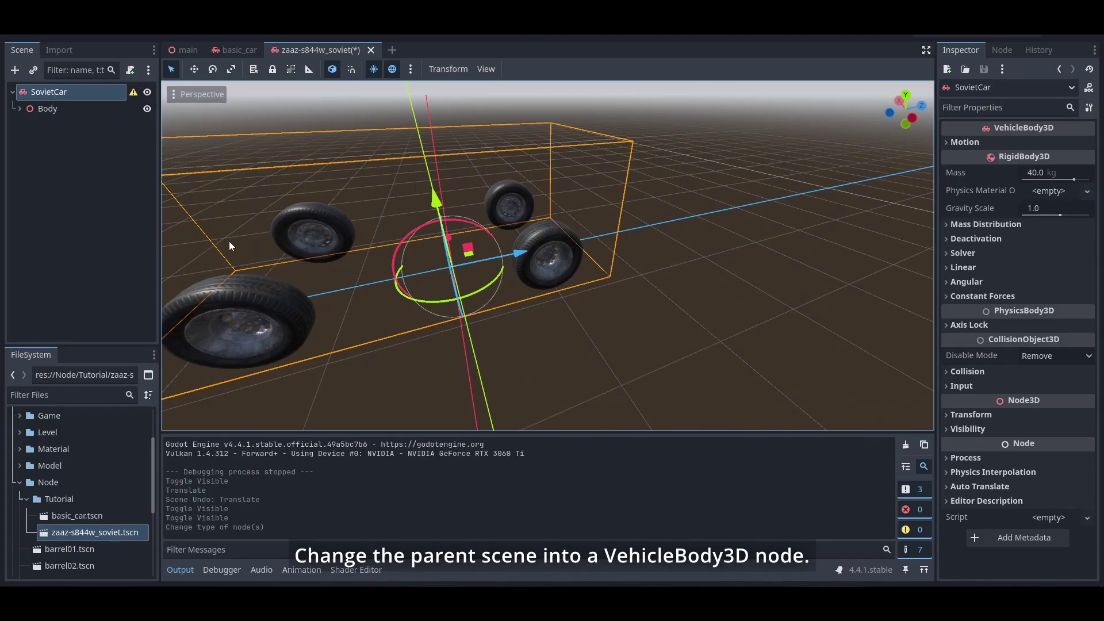
Add a CollisionShape3D child to the SovietCar node and give it a new BoxShape3D
{"action": "right_click", "coordinate": [102, 92]}
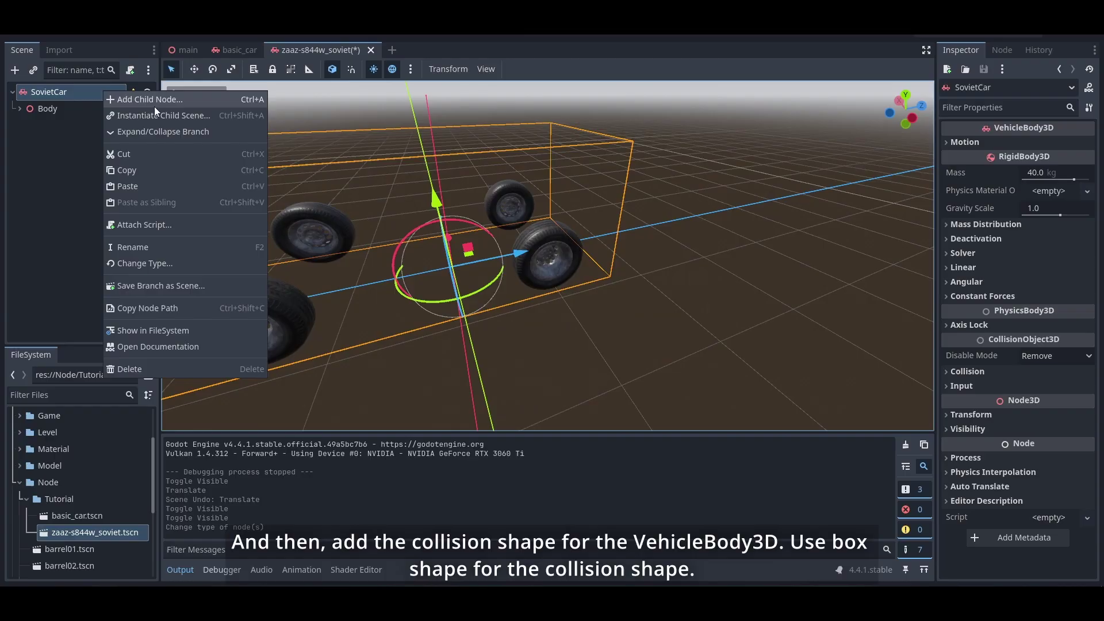
{"action": "left_click", "coordinate": [158, 102]}
{"action": "type", "text": "collision"}
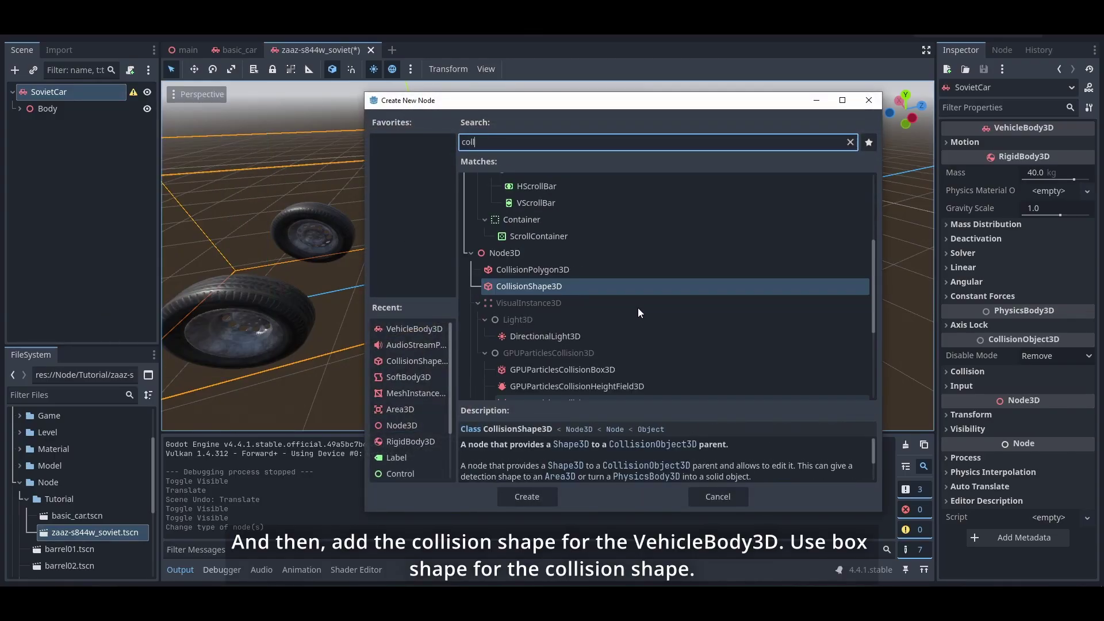
{"action": "key", "text": "Return"}
{"action": "left_click", "coordinate": [1054, 144]}
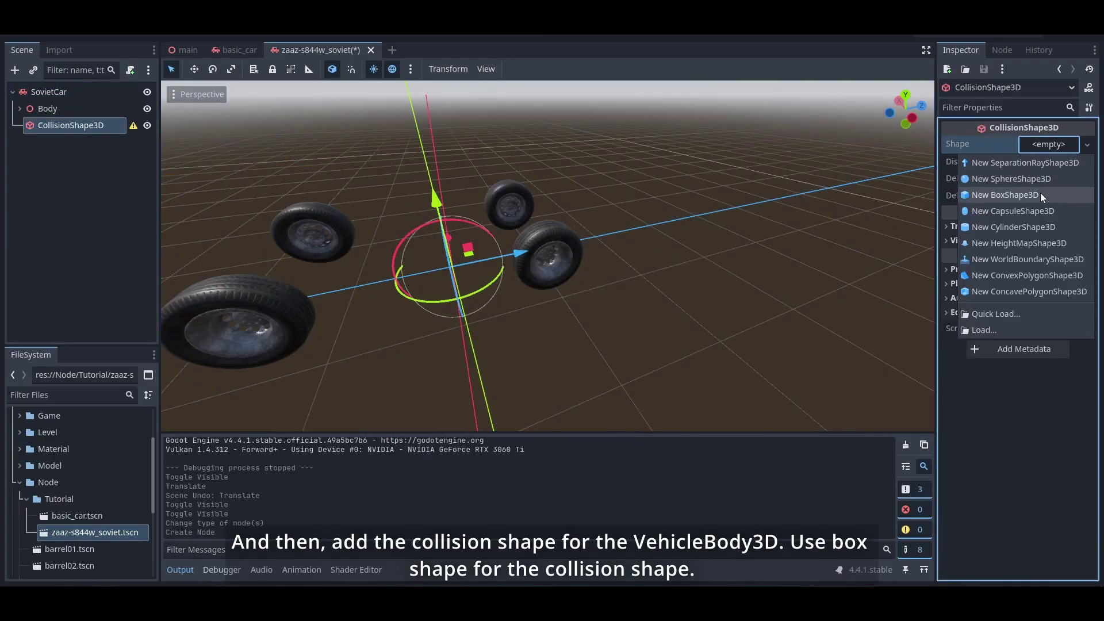
{"action": "left_click", "coordinate": [1040, 194]}
Show the Chasis node again and make a first size adjustment to the collision box, undoing the accidental rotation
{"action": "middle_click_drag", "start_coordinate": [694, 317], "coordinate": [557, 257]}
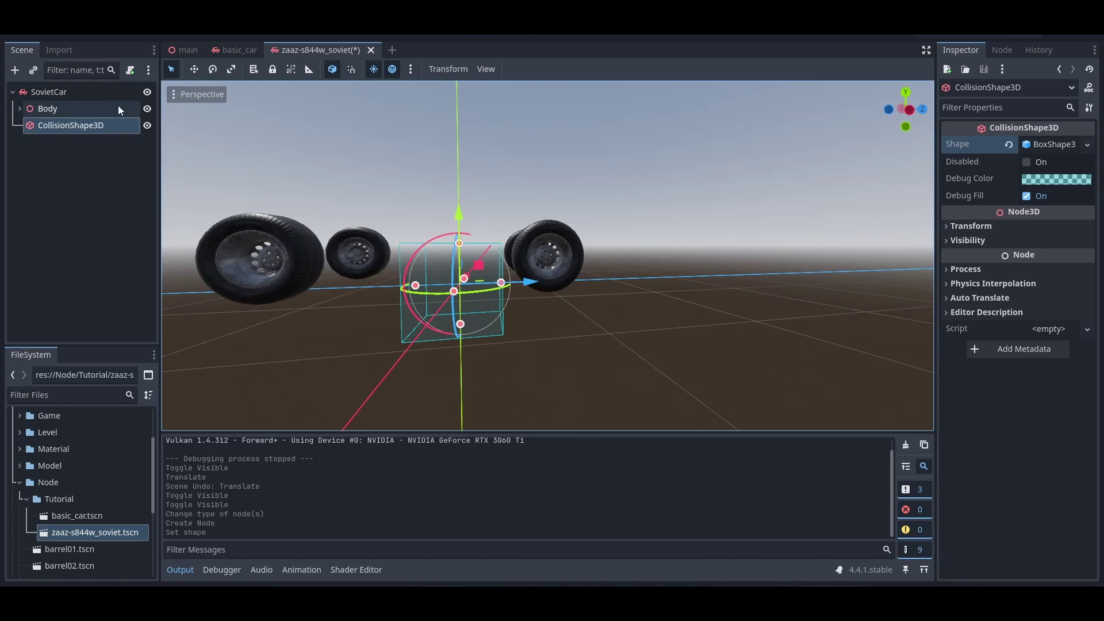
{"action": "left_click", "coordinate": [19, 108]}
{"action": "left_click", "coordinate": [150, 128]}
{"action": "middle_click_drag", "start_coordinate": [368, 259], "coordinate": [403, 258]}
{"action": "left_click_drag", "start_coordinate": [470, 315], "coordinate": [445, 293]}
{"action": "key", "text": "ctrl+z"}
Fit the collision box to the car body in the side view, about 0.81 m high and 3.79 m long
{"action": "left_click", "coordinate": [911, 110]}
{"action": "left_click_drag", "start_coordinate": [422, 238], "coordinate": [421, 141]}
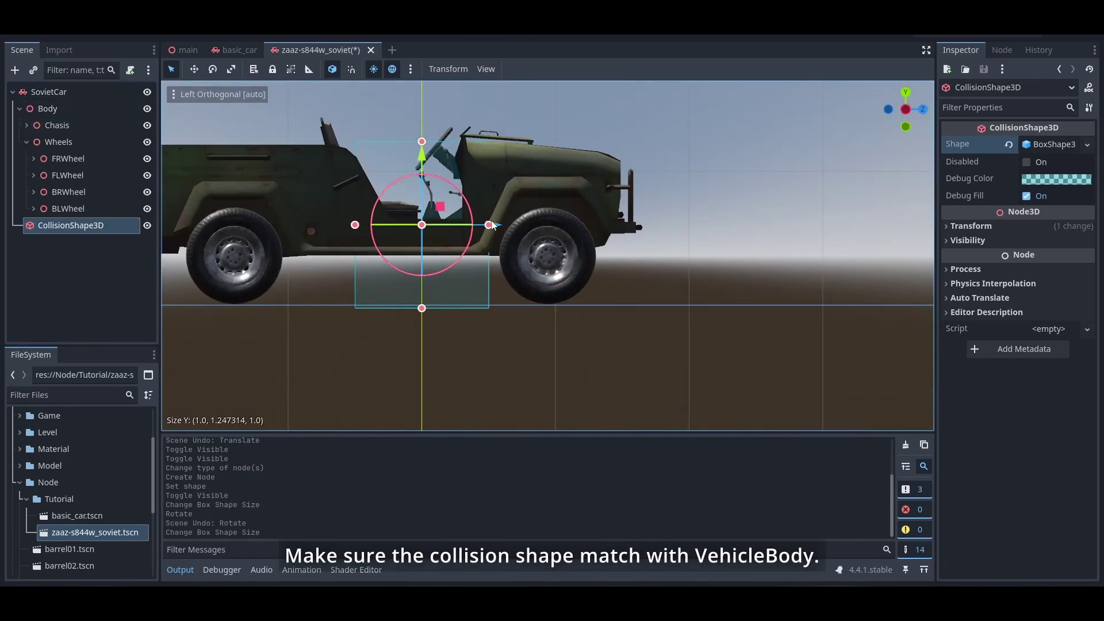
{"action": "left_click_drag", "start_coordinate": [489, 224], "coordinate": [631, 224]}
{"action": "left_click_drag", "start_coordinate": [492, 308], "coordinate": [493, 250]}
{"action": "middle_click_drag", "start_coordinate": [305, 194], "coordinate": [512, 216], "text": "shift"}
{"action": "left_click_drag", "start_coordinate": [512, 215], "coordinate": [281, 214]}
Widen the collision box to about 1.66 m in the front view to match the car body, and deselect it
{"action": "key", "text": "KP_1"}
{"action": "left_click_drag", "start_coordinate": [715, 222], "coordinate": [539, 216]}
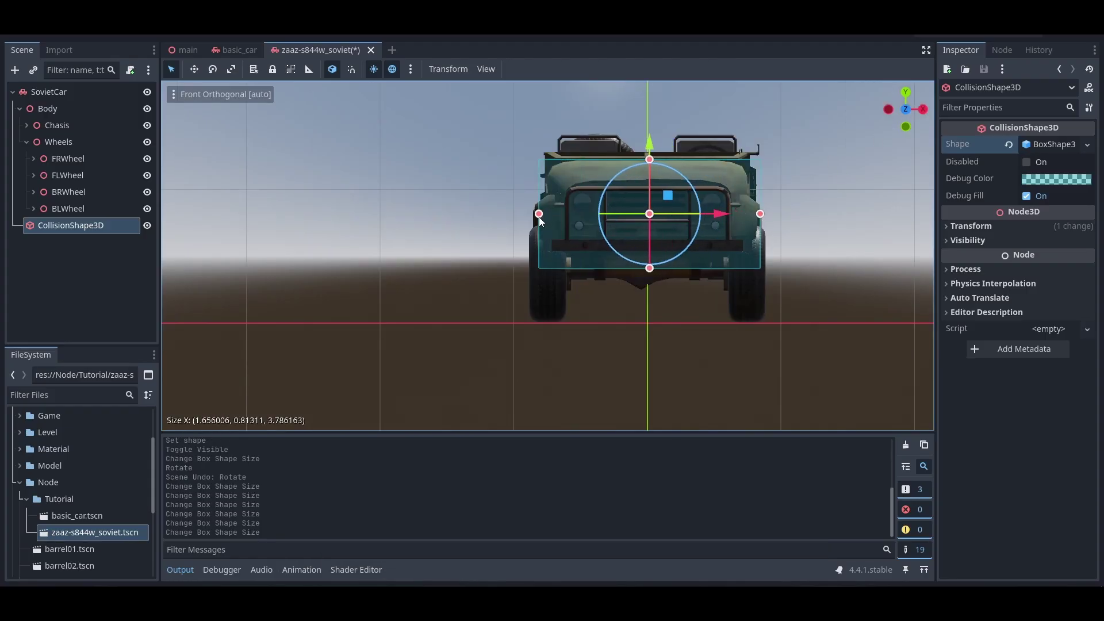
{"action": "middle_click_drag", "start_coordinate": [491, 275], "coordinate": [512, 353]}
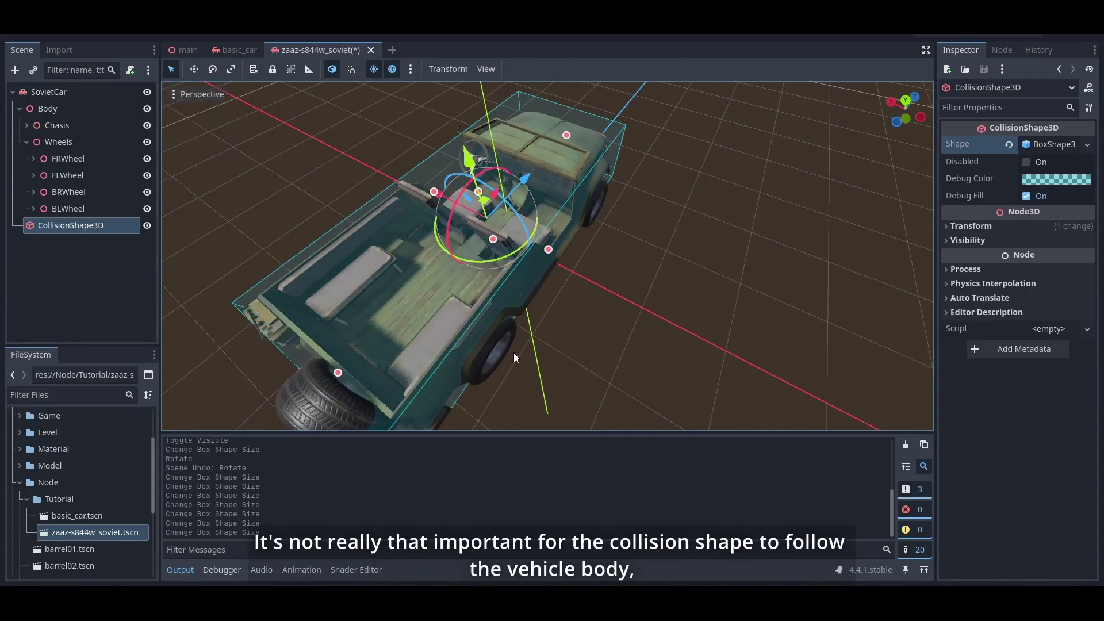
{"action": "left_click", "coordinate": [634, 319]}
{"action": "middle_click_drag", "start_coordinate": [635, 319], "coordinate": [552, 269]}
{"action": "middle_click_drag", "start_coordinate": [401, 258], "coordinate": [322, 247]}
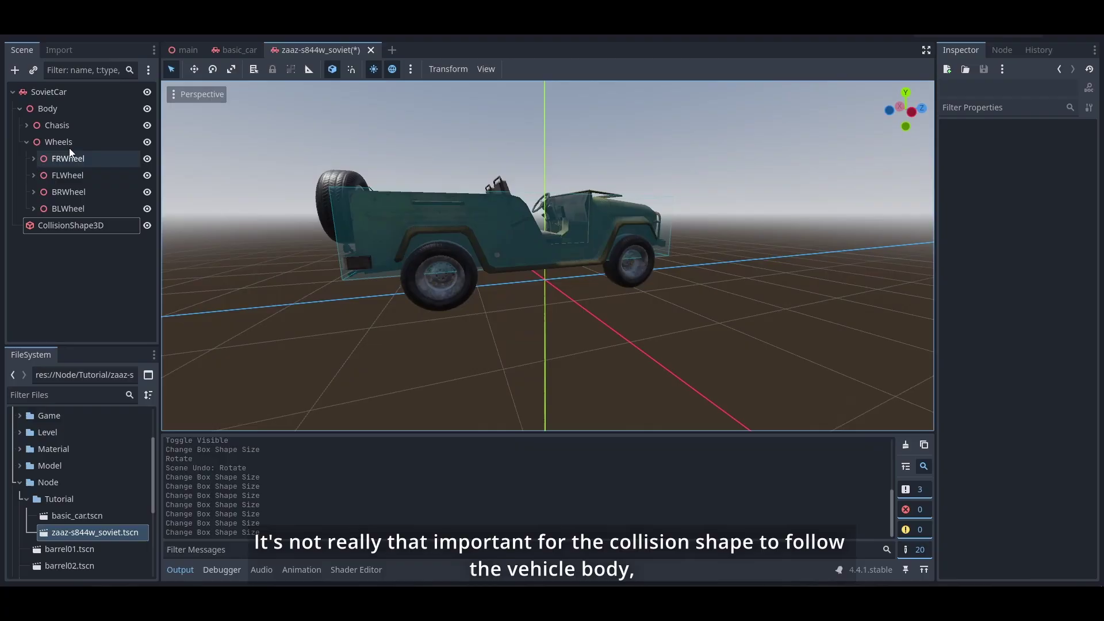
Hide the Chasis and CollisionShape3D nodes and collapse the Body branch of the scene tree
{"action": "left_click", "coordinate": [147, 125]}
{"action": "left_click", "coordinate": [148, 226]}
{"action": "middle_click_drag", "start_coordinate": [415, 292], "coordinate": [211, 246]}
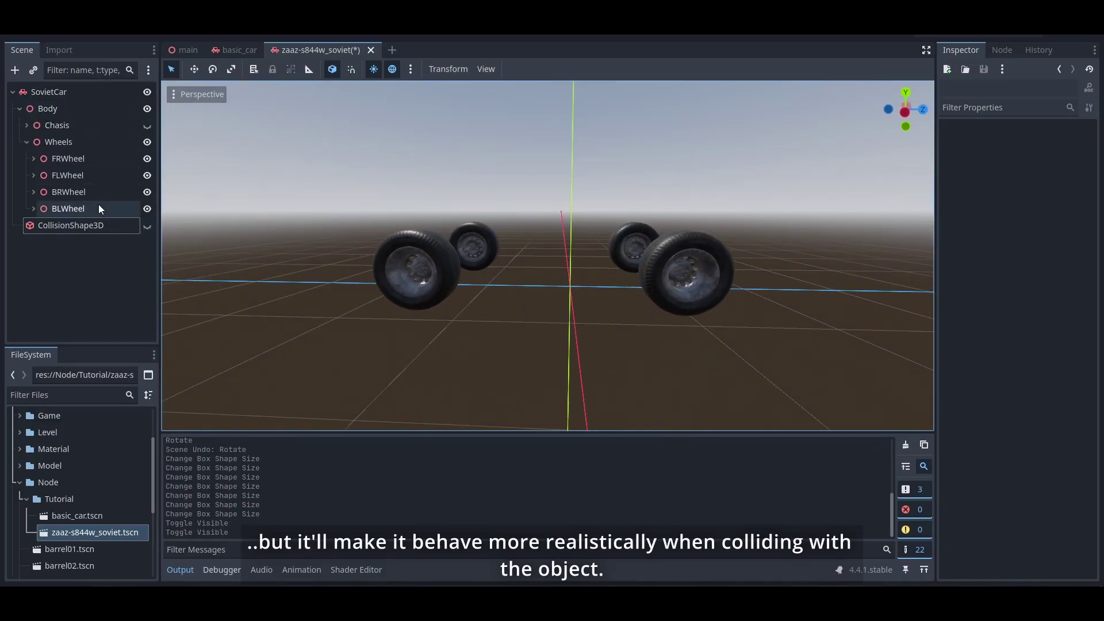
{"action": "left_click", "coordinate": [26, 142]}
{"action": "left_click", "coordinate": [19, 108]}
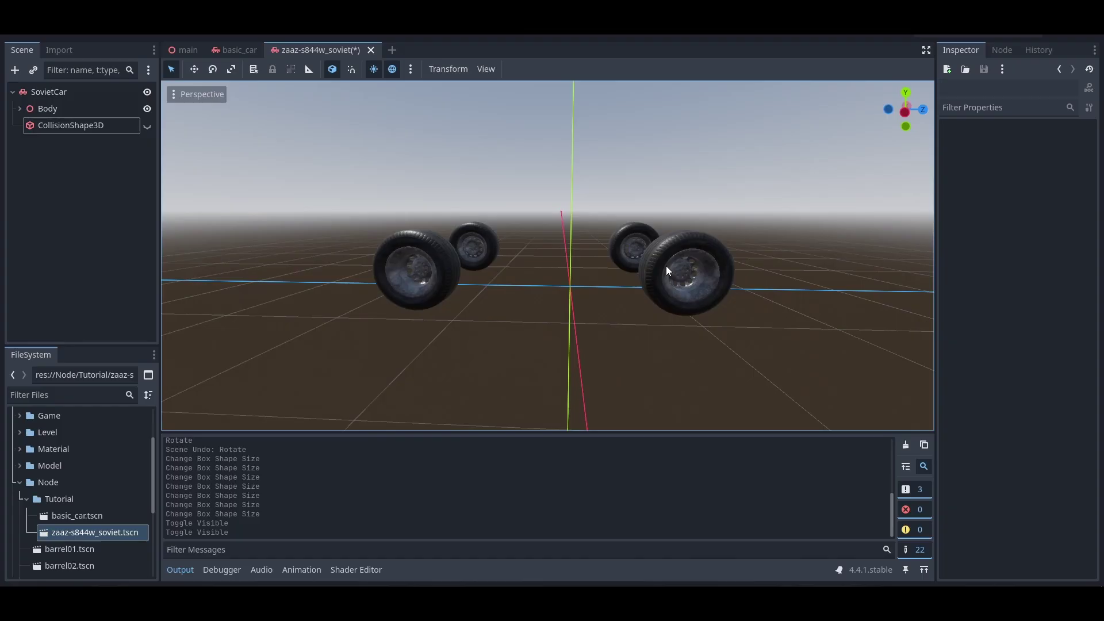
Add a VehicleWheel3D child node to SovietCar
{"action": "right_click", "coordinate": [40, 93]}
{"action": "left_click", "coordinate": [69, 105]}
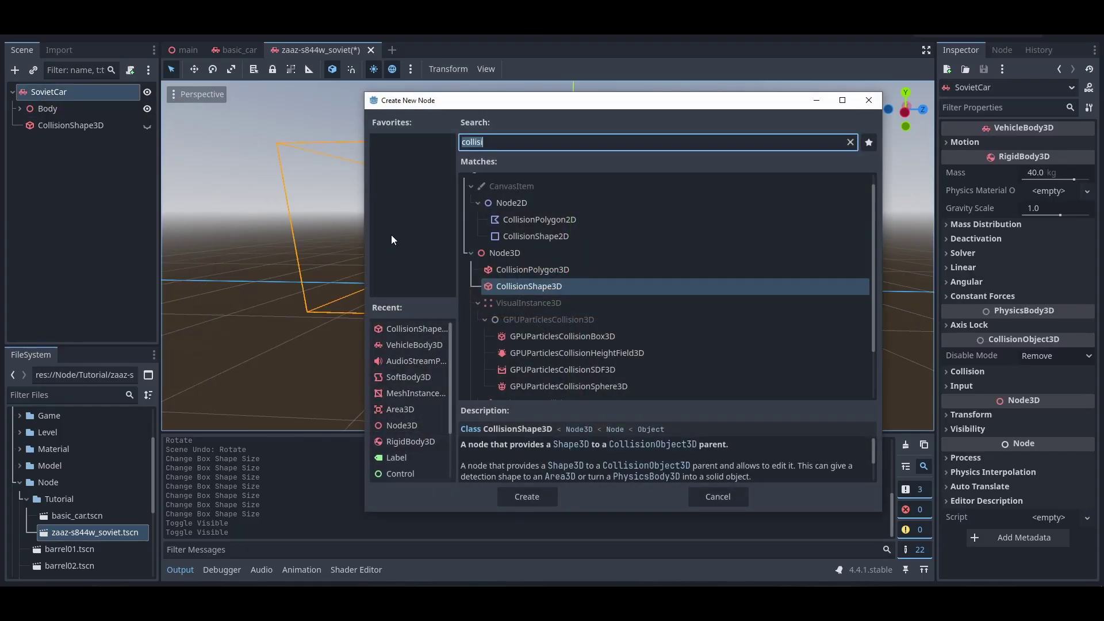
{"action": "type", "text": "vehicle"}
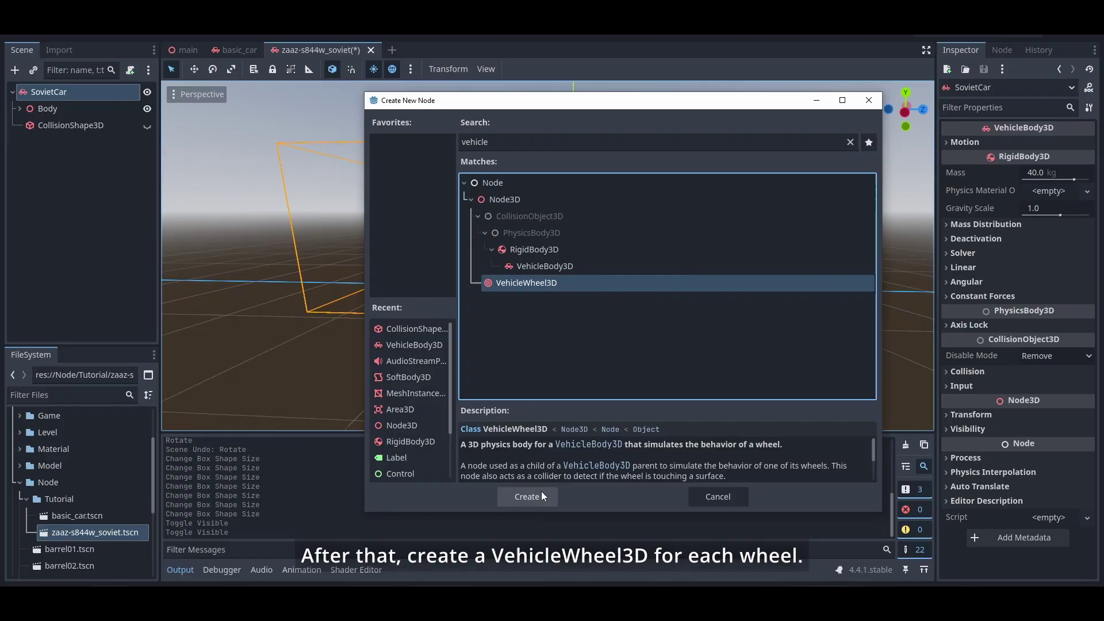
{"action": "left_click", "coordinate": [527, 497]}
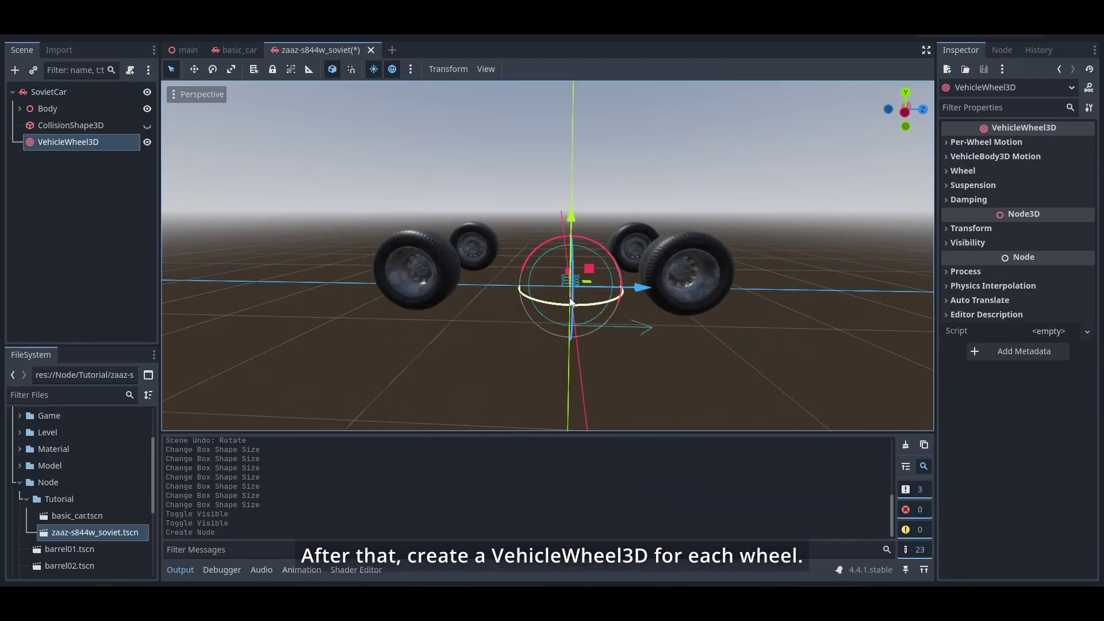
Align the VehicleWheel3D node with the centre of the front wheel in the side view
{"action": "left_click", "coordinate": [905, 111]}
{"action": "left_click_drag", "start_coordinate": [643, 314], "coordinate": [750, 314]}
{"action": "scroll", "coordinate": [740, 288], "scroll_direction": "up", "scroll_amount": 4}
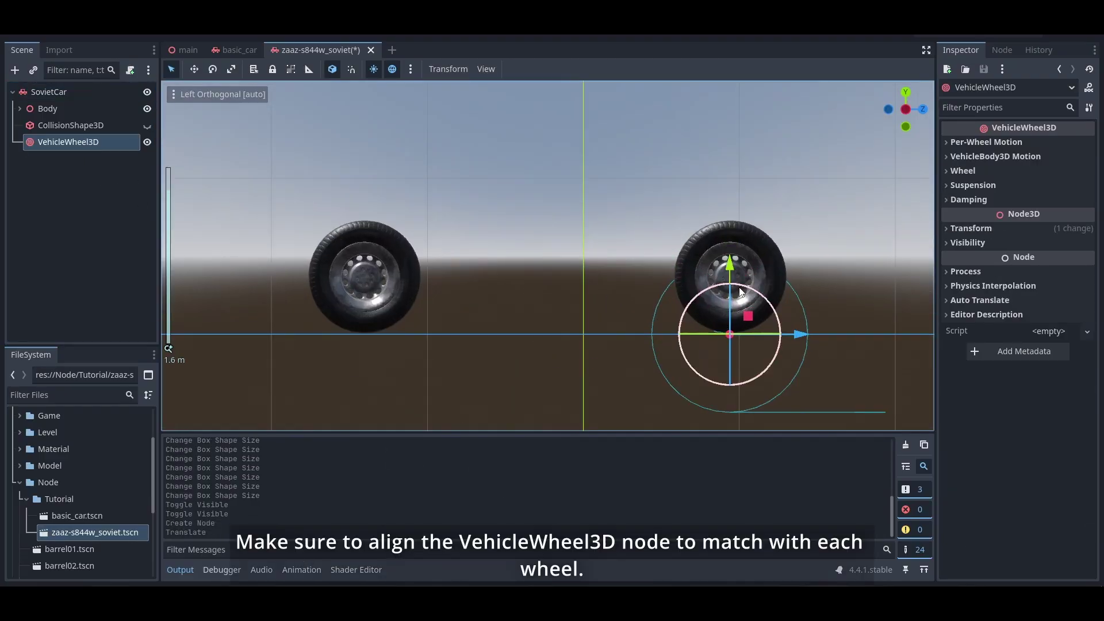
{"action": "middle_click_drag", "start_coordinate": [740, 292], "coordinate": [582, 266], "text": "shift"}
{"action": "scroll", "coordinate": [584, 268], "scroll_direction": "up", "scroll_amount": 5}
{"action": "left_click_drag", "start_coordinate": [586, 275], "coordinate": [618, 177]}
{"action": "scroll", "coordinate": [586, 182], "scroll_direction": "up", "scroll_amount": 7}
{"action": "left_click_drag", "start_coordinate": [687, 247], "coordinate": [689, 244]}
{"action": "scroll", "coordinate": [689, 244], "scroll_direction": "down", "scroll_amount": 8}
Move the VehicleWheel3D sideways onto the front right wheel in the front view, and check its alignment from the side
{"action": "left_click", "coordinate": [923, 109]}
{"action": "left_click_drag", "start_coordinate": [802, 246], "coordinate": [618, 253]}
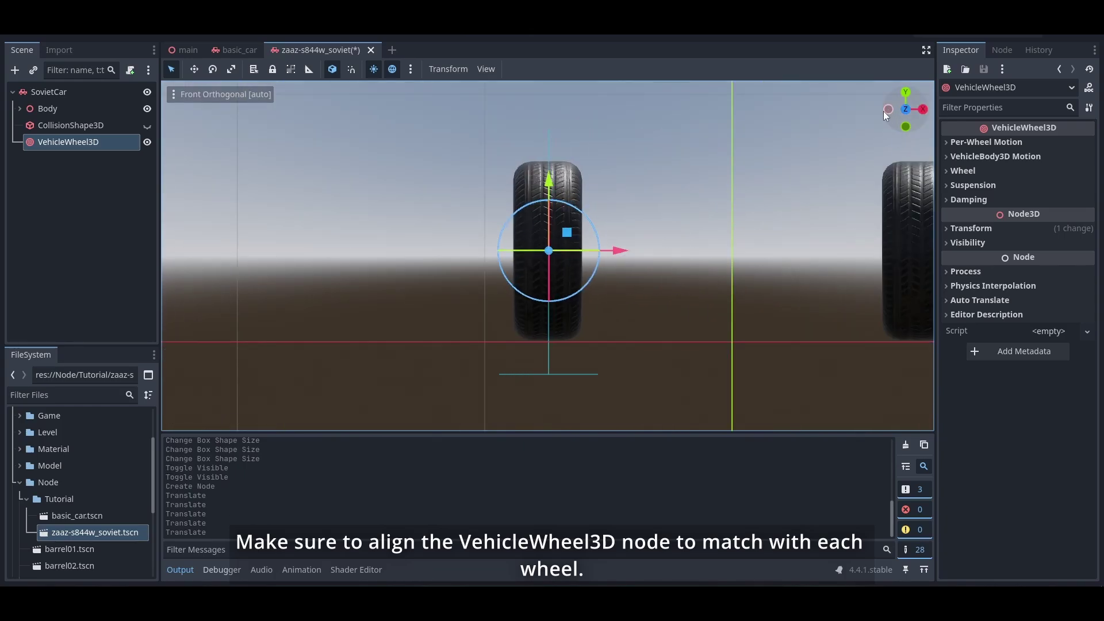
{"action": "left_click", "coordinate": [886, 111]}
{"action": "middle_click_drag", "start_coordinate": [834, 230], "coordinate": [822, 267]}
{"action": "scroll", "coordinate": [586, 271], "scroll_direction": "down", "scroll_amount": 4}
{"action": "middle_click_drag", "start_coordinate": [586, 272], "coordinate": [731, 293]}
{"action": "left_click", "coordinate": [904, 111]}
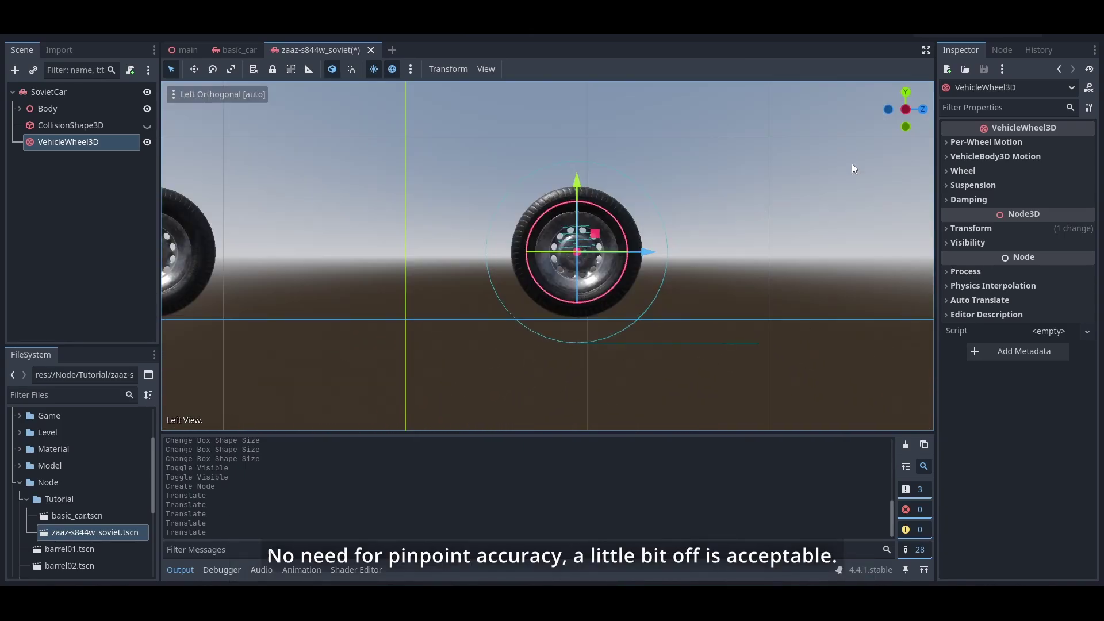
{"action": "middle_click_drag", "start_coordinate": [695, 253], "coordinate": [665, 262], "text": "shift"}
{"action": "scroll", "coordinate": [664, 261], "scroll_direction": "up", "scroll_amount": 8}
Hide the output log and rename the wheel node FRVehicleWheel3D
{"action": "left_click", "coordinate": [180, 570]}
{"action": "scroll", "coordinate": [522, 460], "scroll_direction": "up", "scroll_amount": 2}
{"action": "scroll", "coordinate": [522, 460], "scroll_direction": "down", "scroll_amount": 2}
{"action": "left_click", "coordinate": [40, 144]}
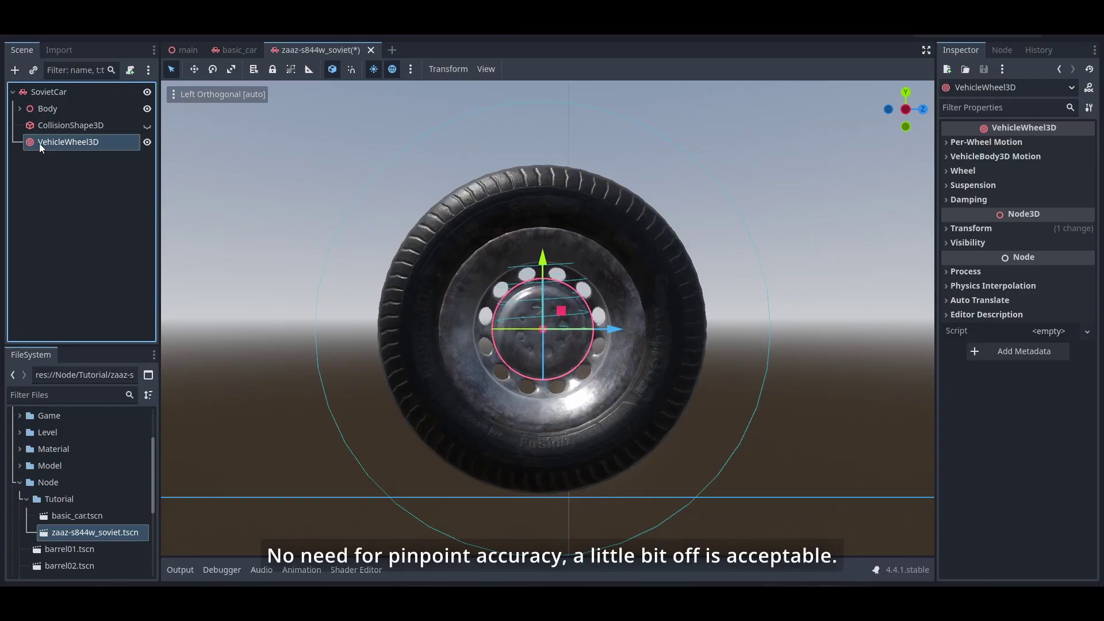
{"action": "double_click", "coordinate": [39, 143]}
{"action": "type", "text": "FR"}
{"action": "key", "text": "Return"}
Set the FRVehicleWheel3D radius to 0.36 m to match the wheel mesh
{"action": "left_click", "coordinate": [980, 170]}
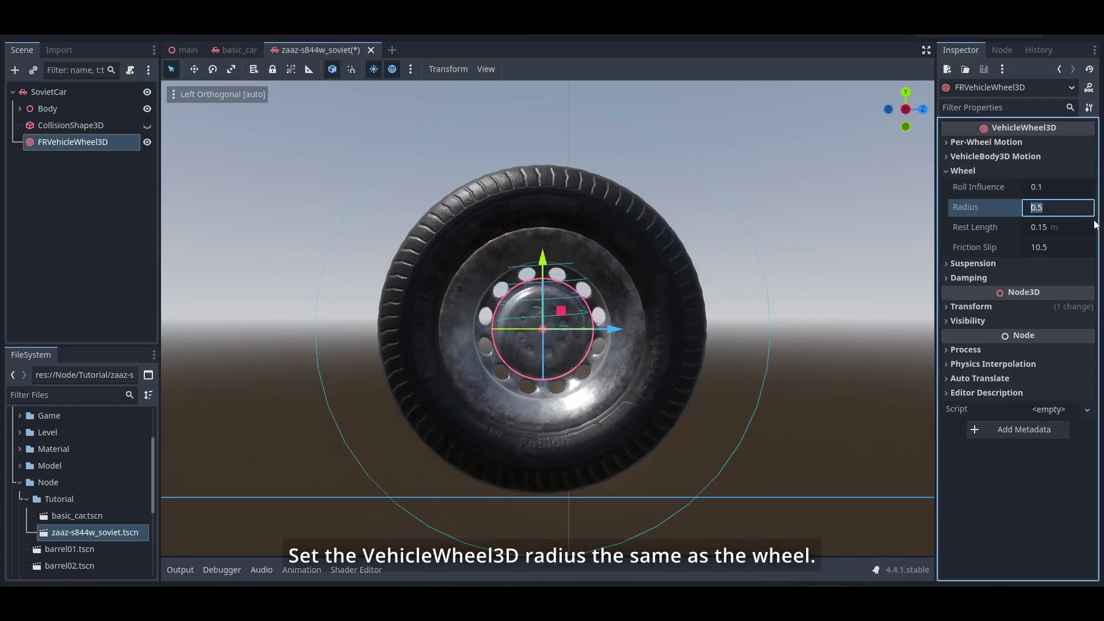
{"action": "left_click", "coordinate": [1040, 208]}
{"action": "type", "text": "0.355"}
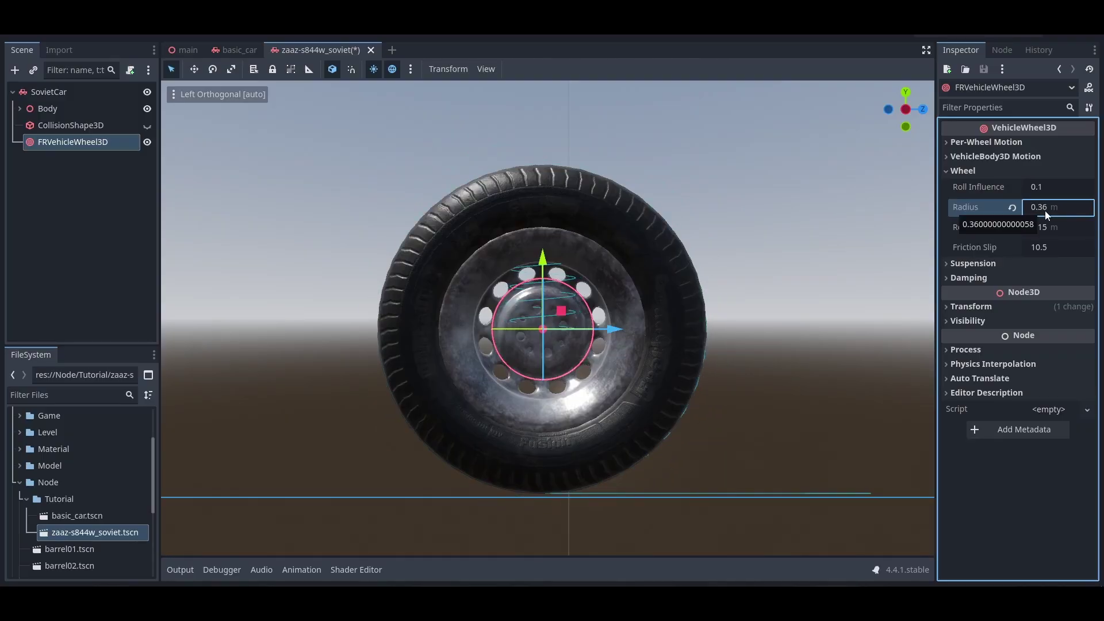
{"action": "left_click", "coordinate": [984, 171]}
{"action": "scroll", "coordinate": [506, 353], "scroll_direction": "down", "scroll_amount": 5}
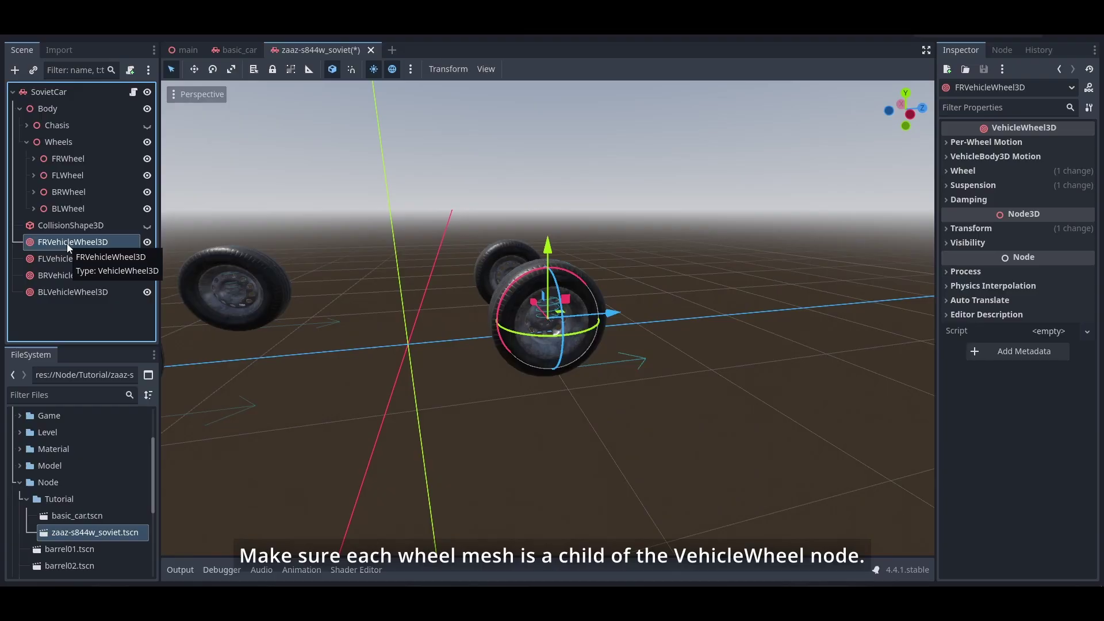
Reparent FRWheel, FLWheel, BRWheel and BLWheel under their matching VehicleWheel3D nodes and delete the emptied Wheels node
{"action": "left_click_drag", "start_coordinate": [65, 159], "coordinate": [60, 244]}
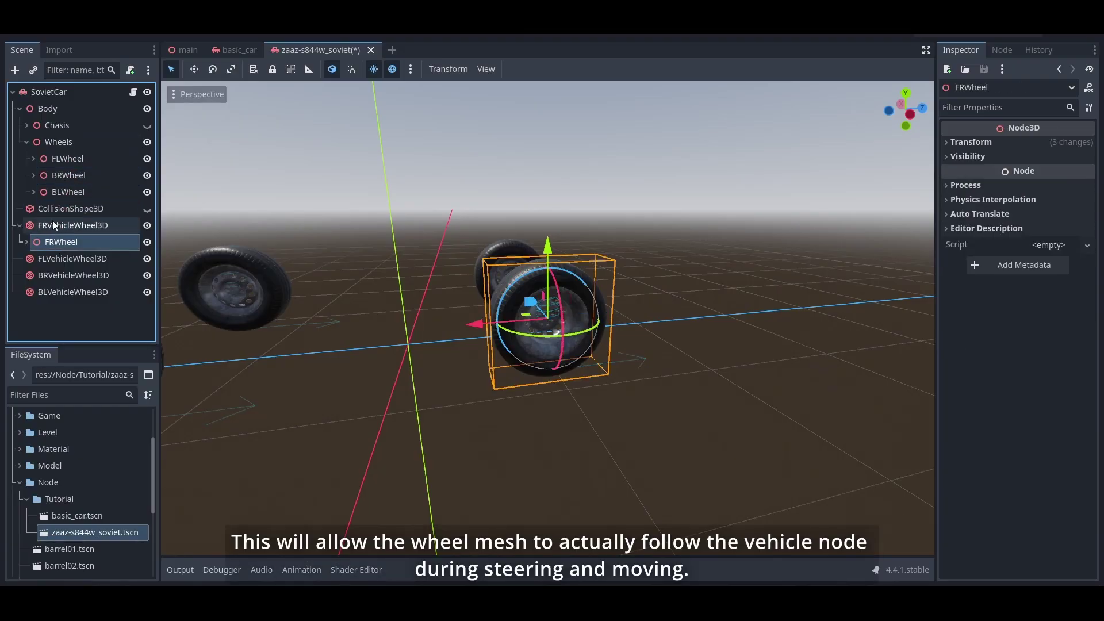
{"action": "left_click_drag", "start_coordinate": [65, 159], "coordinate": [57, 258]}
{"action": "left_click_drag", "start_coordinate": [64, 158], "coordinate": [51, 275]}
{"action": "left_click_drag", "start_coordinate": [64, 158], "coordinate": [54, 293]}
{"action": "left_click", "coordinate": [64, 140]}
{"action": "key", "text": "Delete"}
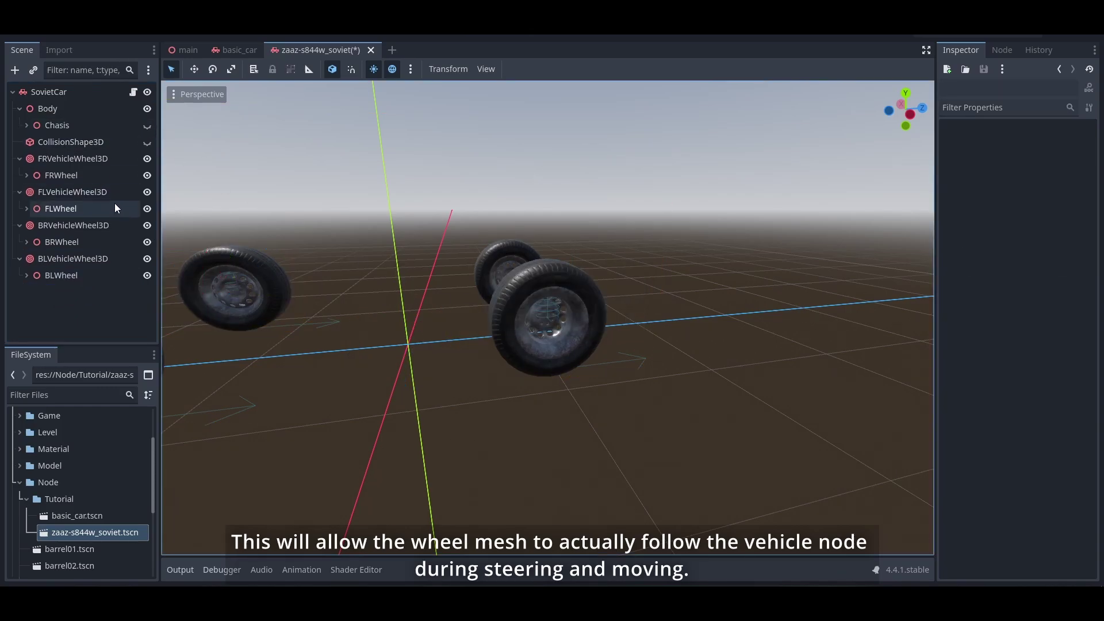
Collapse the four VehicleWheel3D branches in the scene tree
{"action": "middle_click_drag", "start_coordinate": [247, 230], "coordinate": [274, 232]}
{"action": "left_click", "coordinate": [20, 225]}
{"action": "left_click", "coordinate": [19, 242]}
{"action": "left_click", "coordinate": [20, 158]}
{"action": "left_click", "coordinate": [19, 175]}
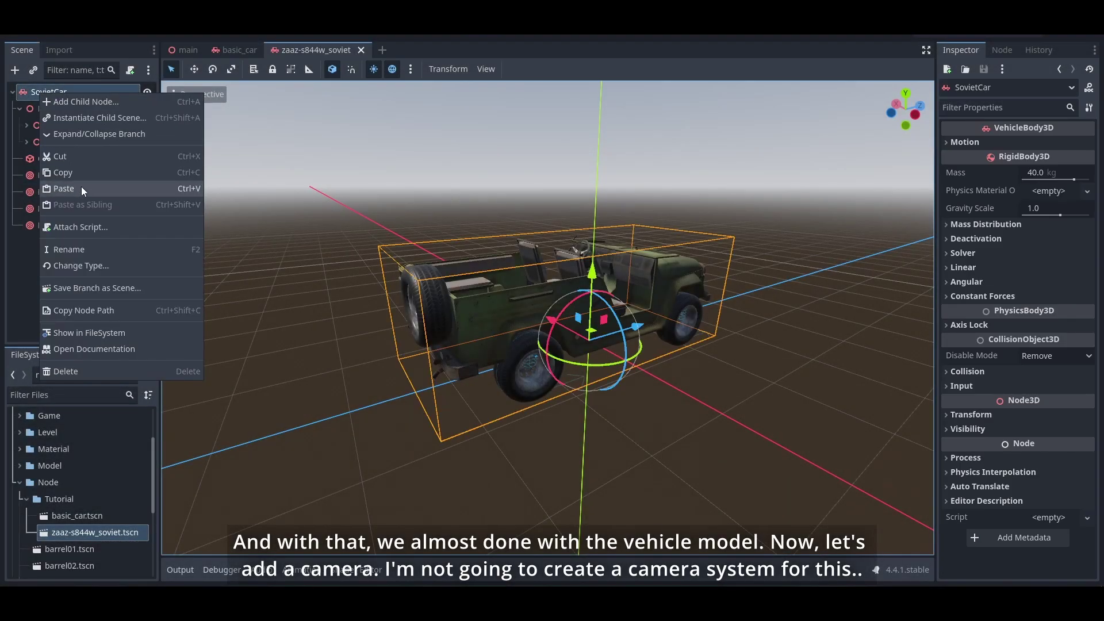
Paste the copied Camera node under SovietCar and collapse its branch, keeping its name
{"action": "left_click", "coordinate": [84, 187]}
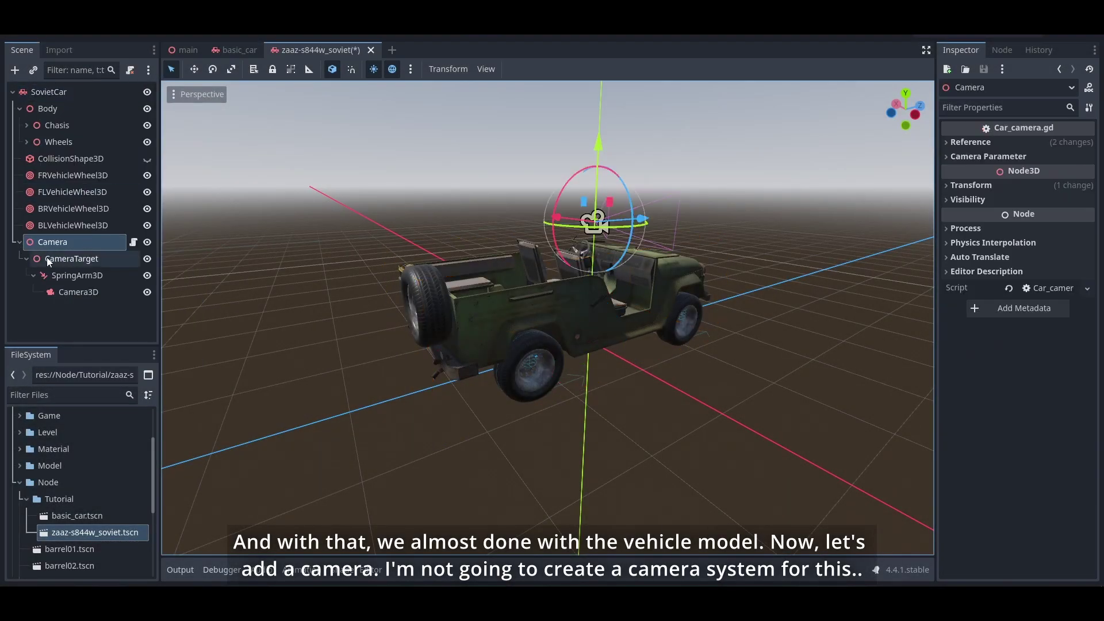
{"action": "left_click", "coordinate": [19, 242]}
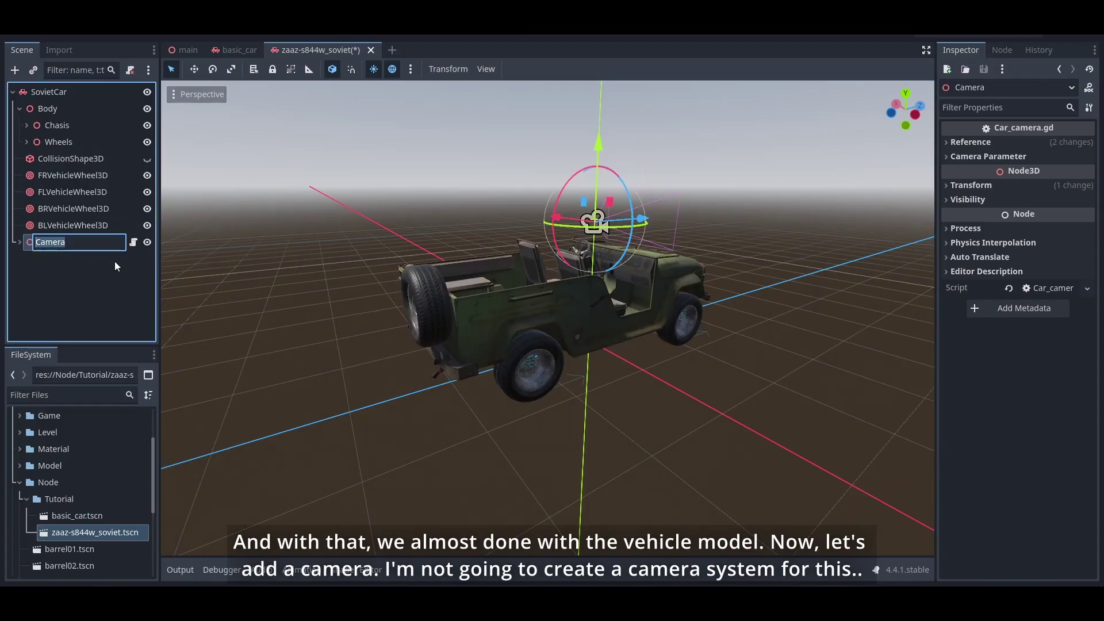
{"action": "key", "text": "Escape"}
Assign the SovietCar node as the Camera's Follow Target reference
{"action": "left_click", "coordinate": [1006, 142]}
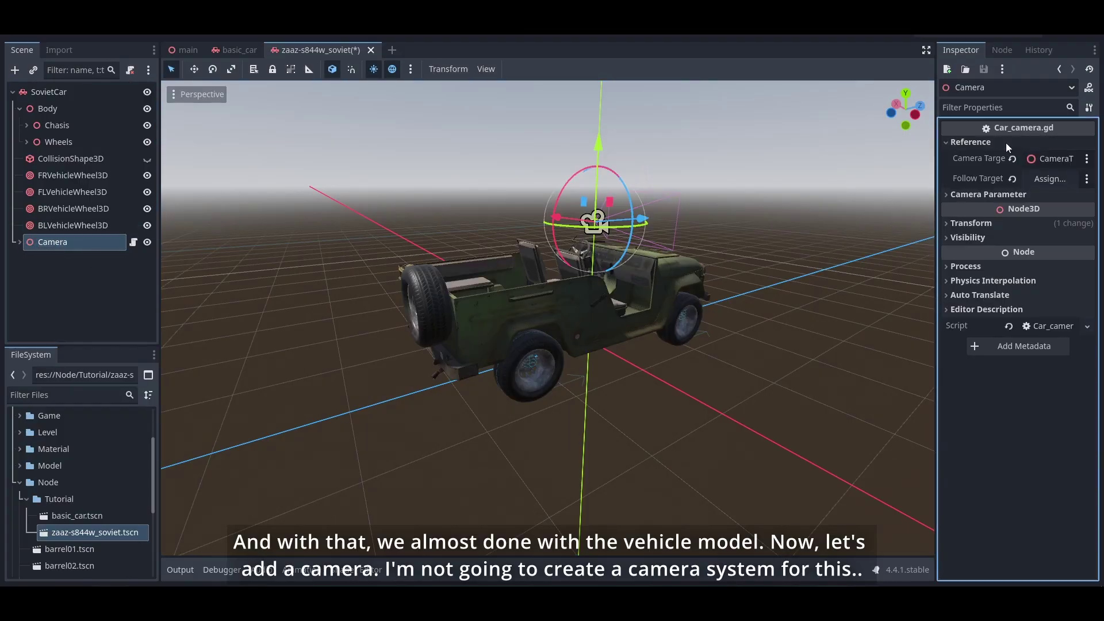
{"action": "left_click", "coordinate": [1062, 178]}
{"action": "left_click", "coordinate": [513, 164]}
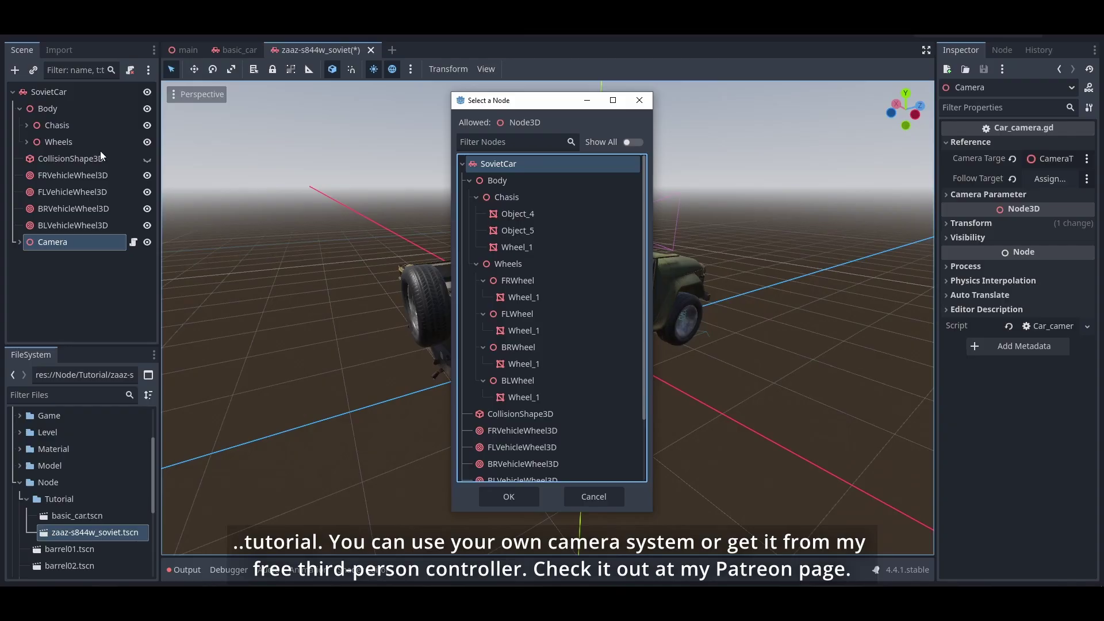
{"action": "left_click", "coordinate": [525, 496]}
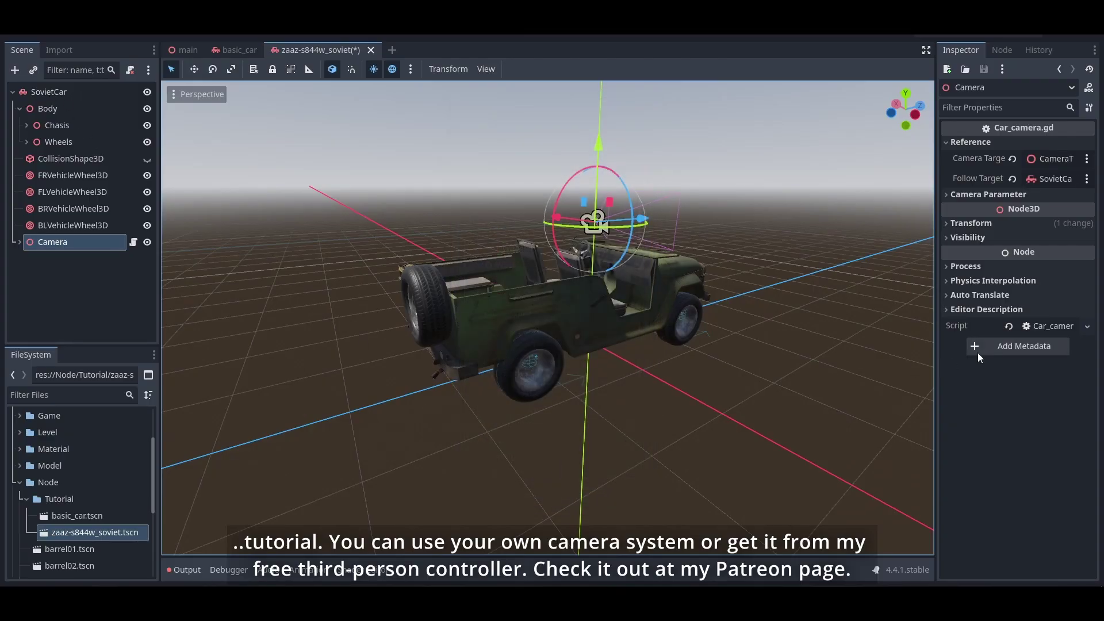
Expand the Camera Parameter settings of the Camera node
{"action": "left_click", "coordinate": [989, 198]}
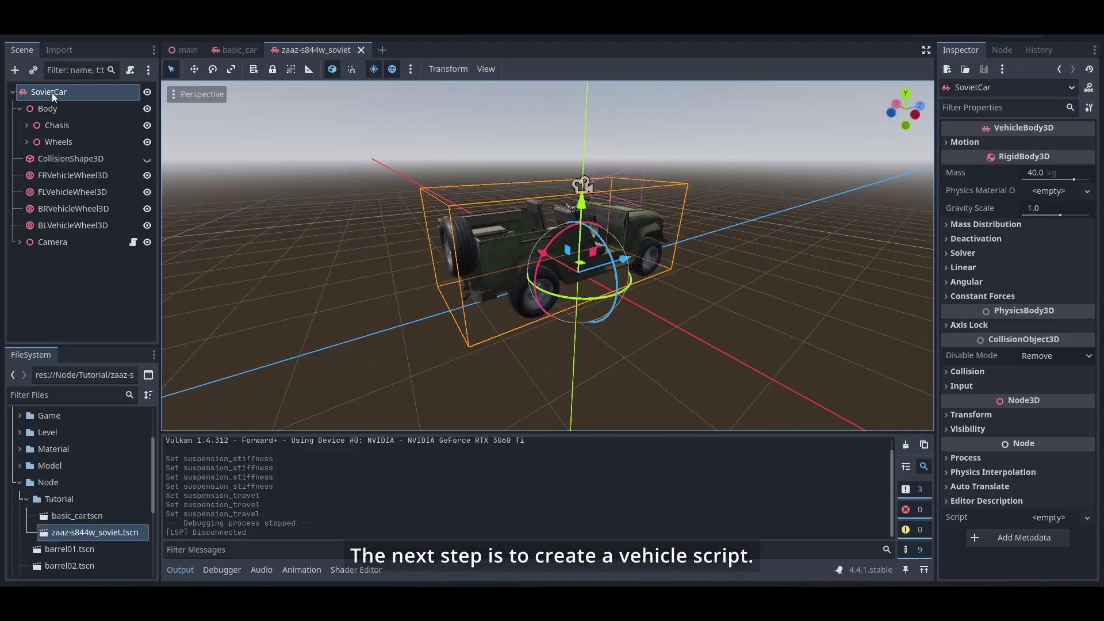
Start attaching a new script to the SovietCar node and choose res://Script/Tutorial as its location
{"action": "right_click", "coordinate": [52, 92]}
{"action": "left_click", "coordinate": [92, 227]}
{"action": "left_click", "coordinate": [674, 289]}
{"action": "left_click", "coordinate": [291, 123]}
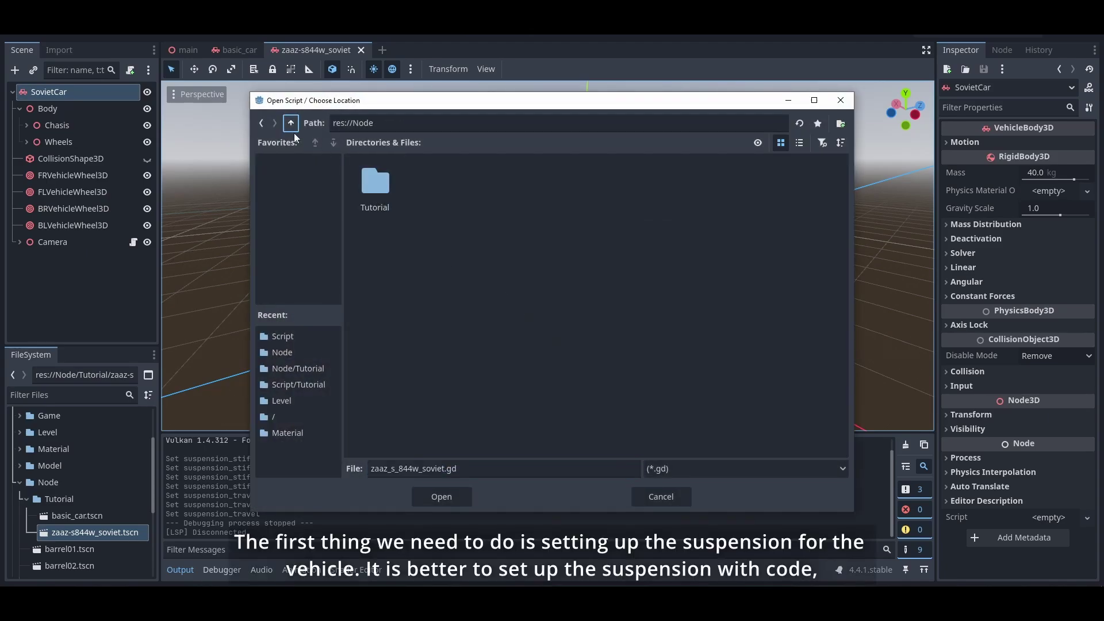
{"action": "left_click", "coordinate": [291, 123]}
{"action": "double_click", "coordinate": [779, 195]}
{"action": "double_click", "coordinate": [375, 182]}
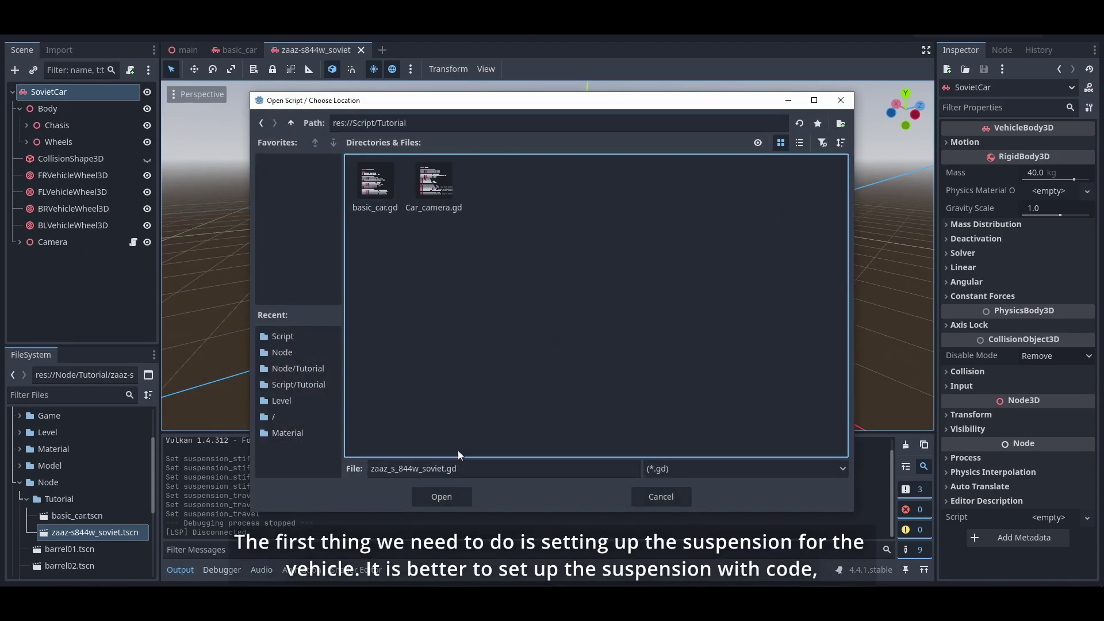
Name the new vehicle script file NewBasicVehicle.gd
{"action": "double_click", "coordinate": [444, 469]}
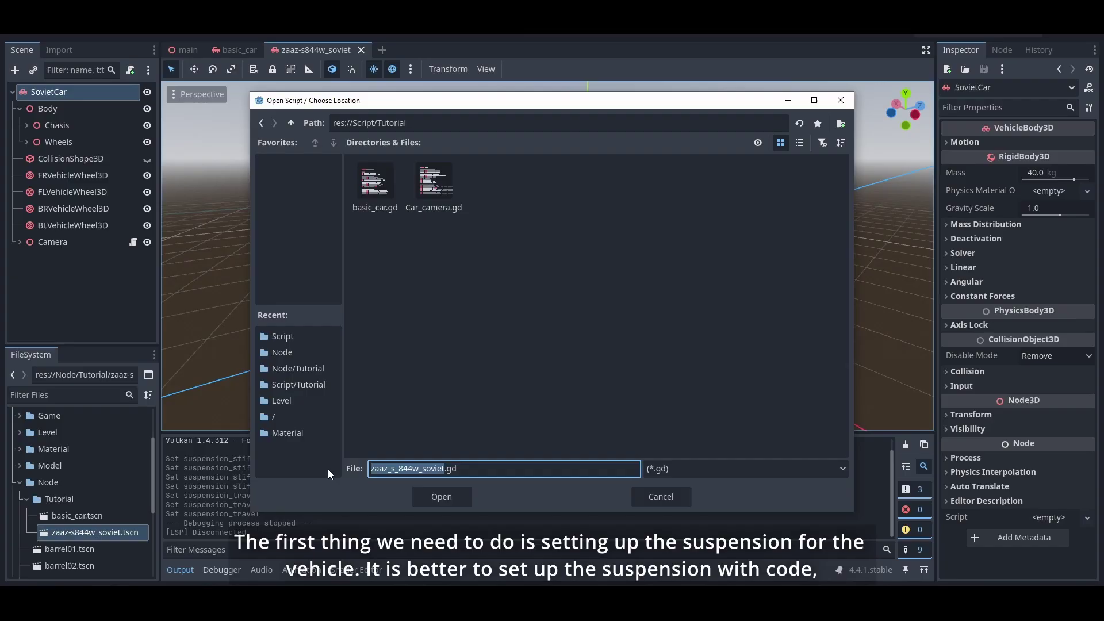
{"action": "type", "text": "New"}
{"action": "type", "text": "BasicV"}
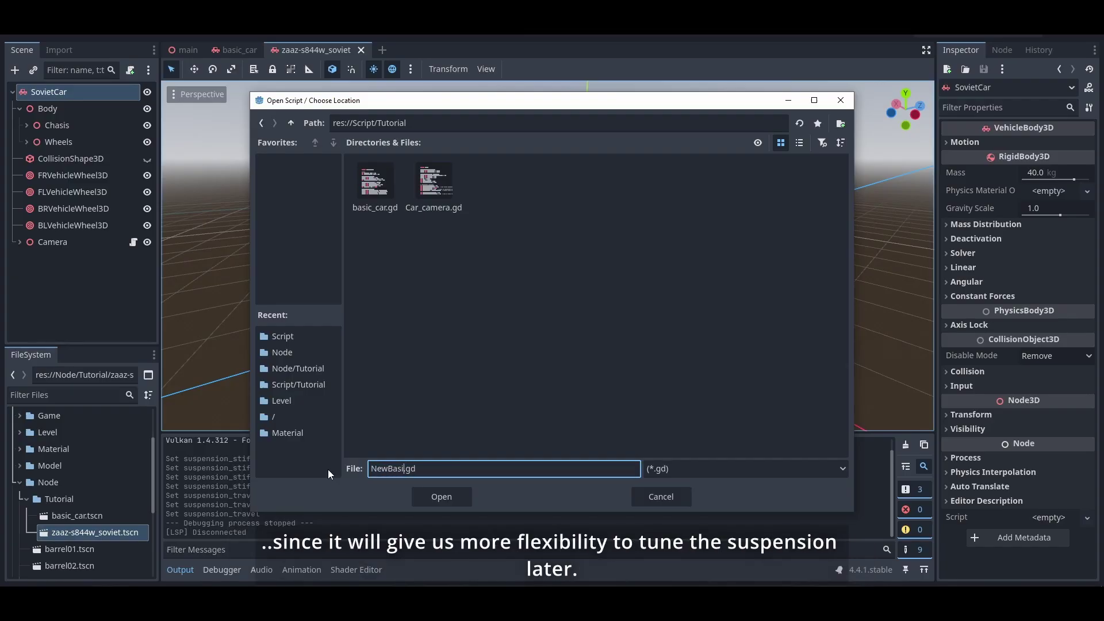
{"action": "type", "text": "ehicle"}
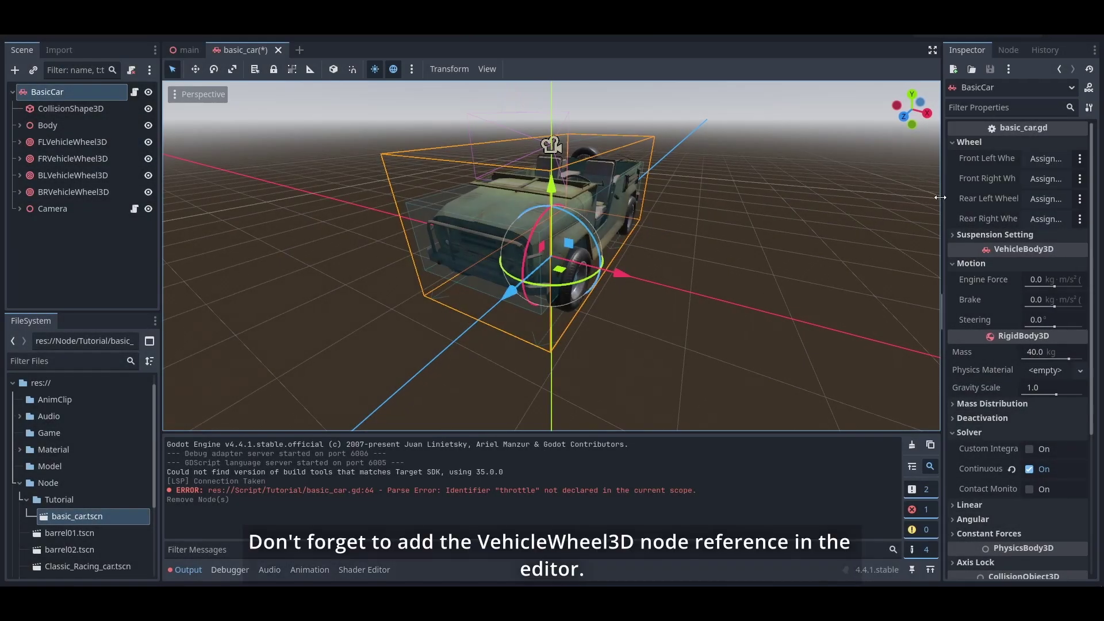
Assign the FL, FR, BL and BR VehicleWheel3D nodes to BasicCar's matching front and rear wheel references
{"action": "left_click_drag", "start_coordinate": [72, 141], "coordinate": [1033, 178]}
{"action": "left_click_drag", "start_coordinate": [73, 176], "coordinate": [1033, 199]}
{"action": "left_click_drag", "start_coordinate": [73, 193], "coordinate": [1010, 222]}
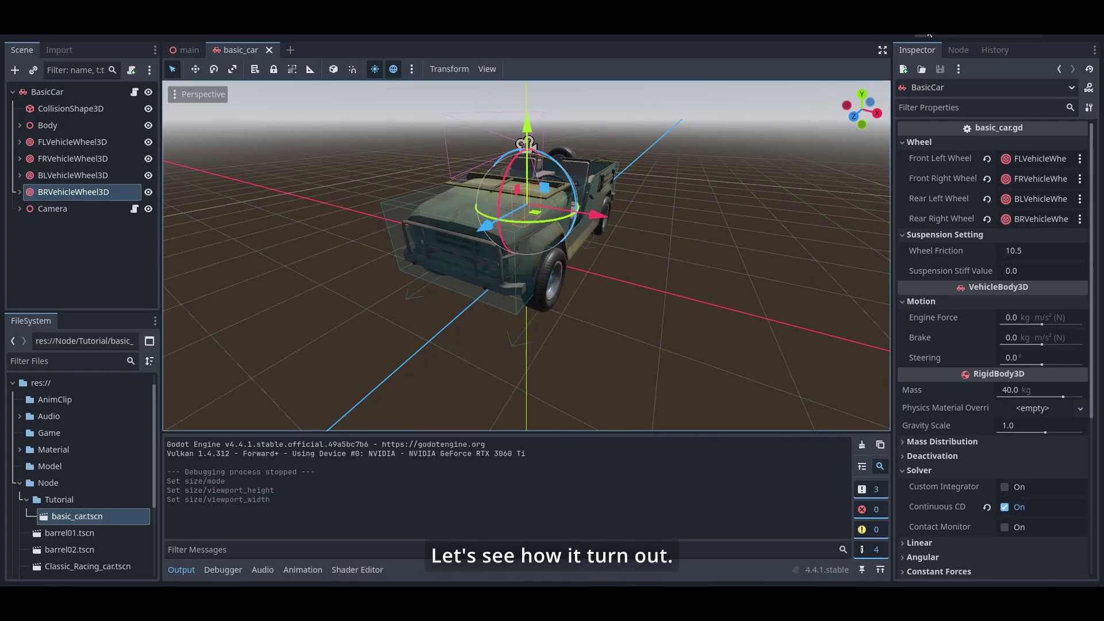
With the project running, set BasicCar's Suspension Stiff Value to 50 and try driving the car
{"action": "left_click", "coordinate": [928, 33]}
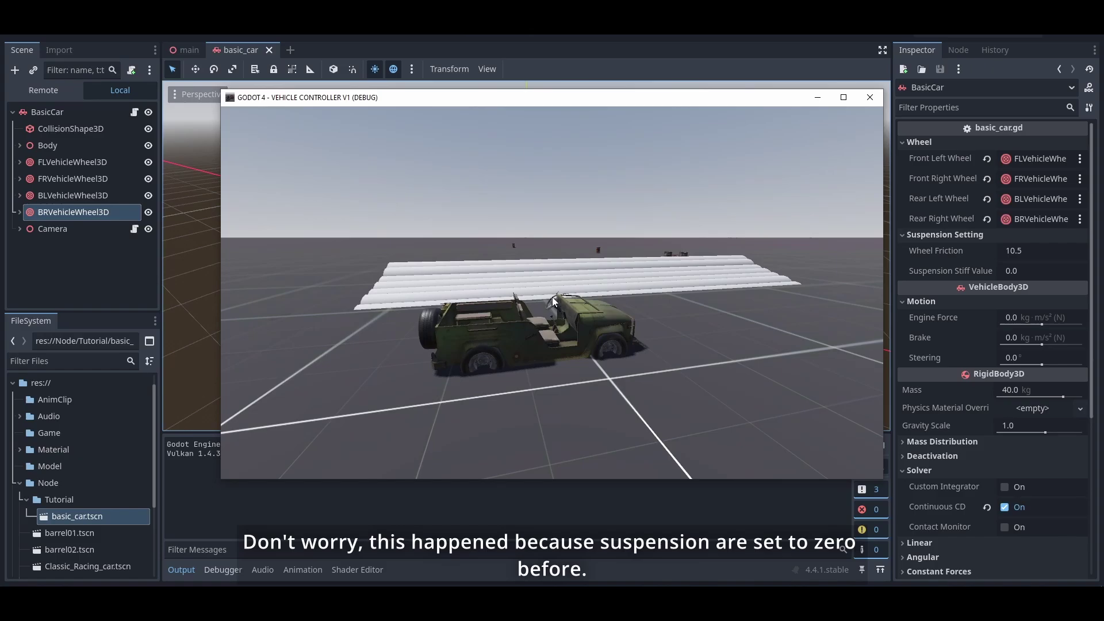
{"action": "left_click", "coordinate": [1010, 271]}
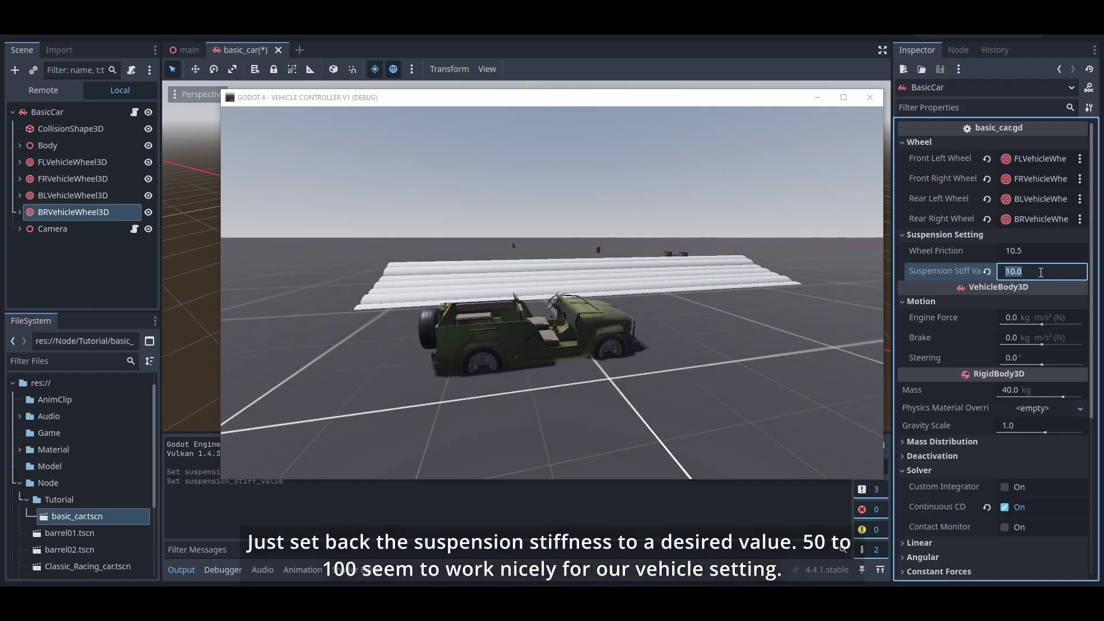
{"action": "type", "text": "50"}
{"action": "key", "text": "Return"}
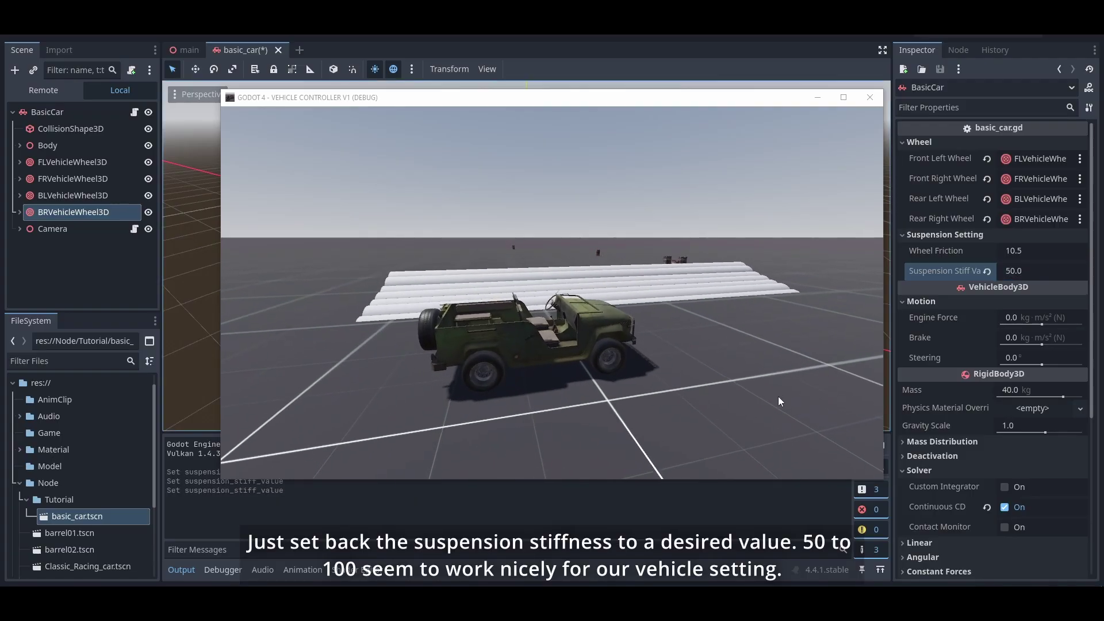
{"action": "left_click", "coordinate": [700, 401]}
{"action": "key", "text": "Up"}
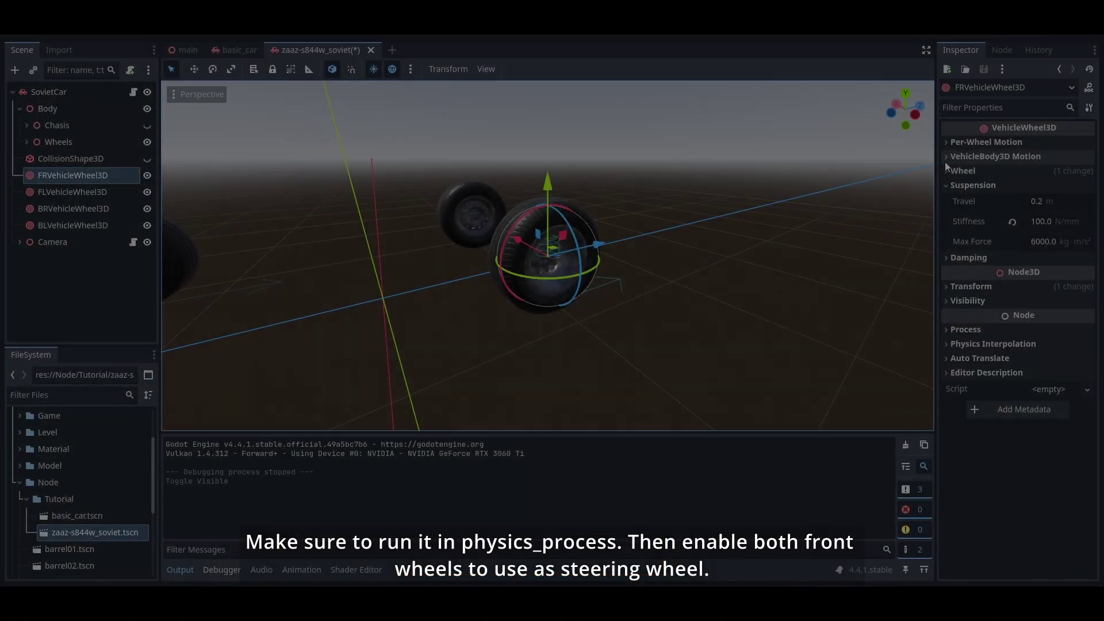
Enable Use as Steering on both front wheels, FRVehicleWheel3D and FLVehicleWheel3D
{"action": "left_click", "coordinate": [987, 158]}
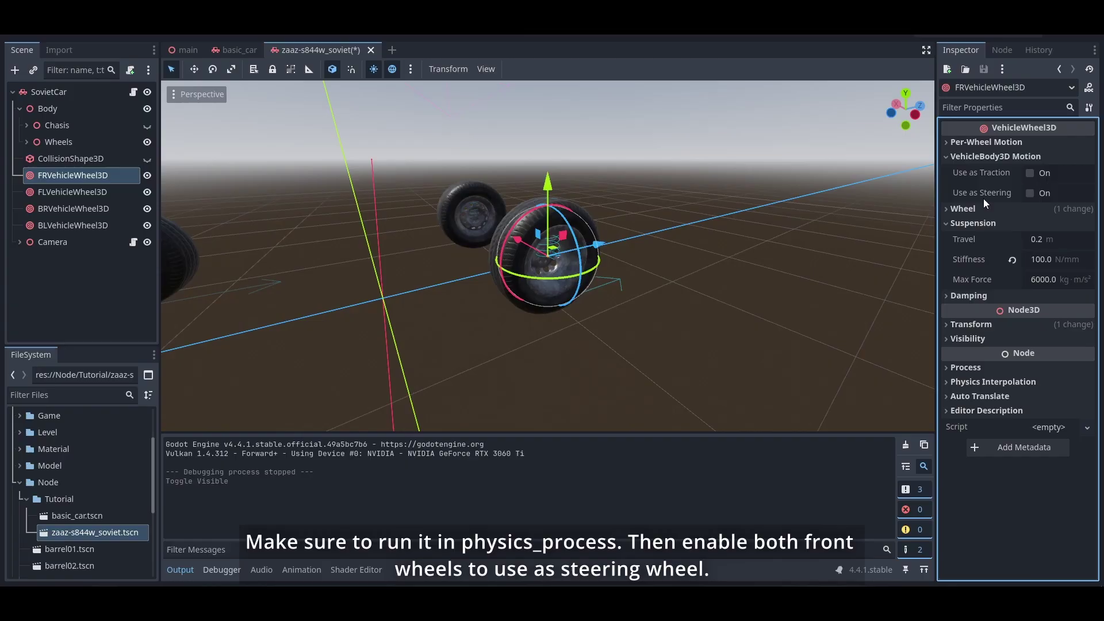
{"action": "left_click", "coordinate": [86, 194]}
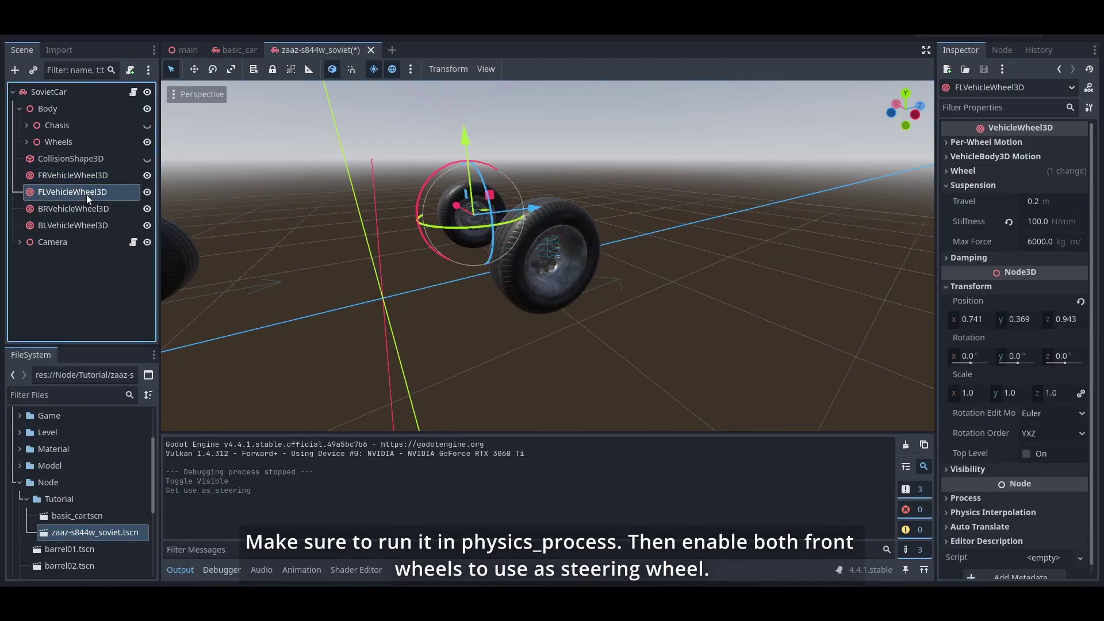
{"action": "left_click", "coordinate": [974, 171]}
{"action": "left_click", "coordinate": [974, 172]}
{"action": "left_click", "coordinate": [981, 159]}
{"action": "left_click", "coordinate": [1026, 193]}
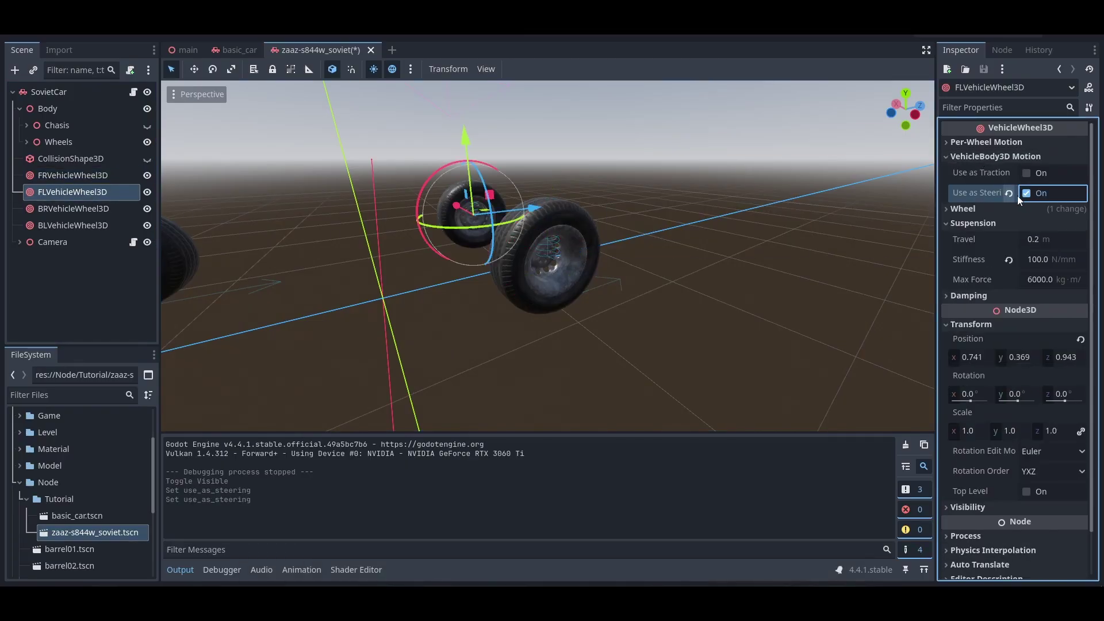
{"action": "scroll", "coordinate": [560, 286], "scroll_direction": "down", "scroll_amount": 2}
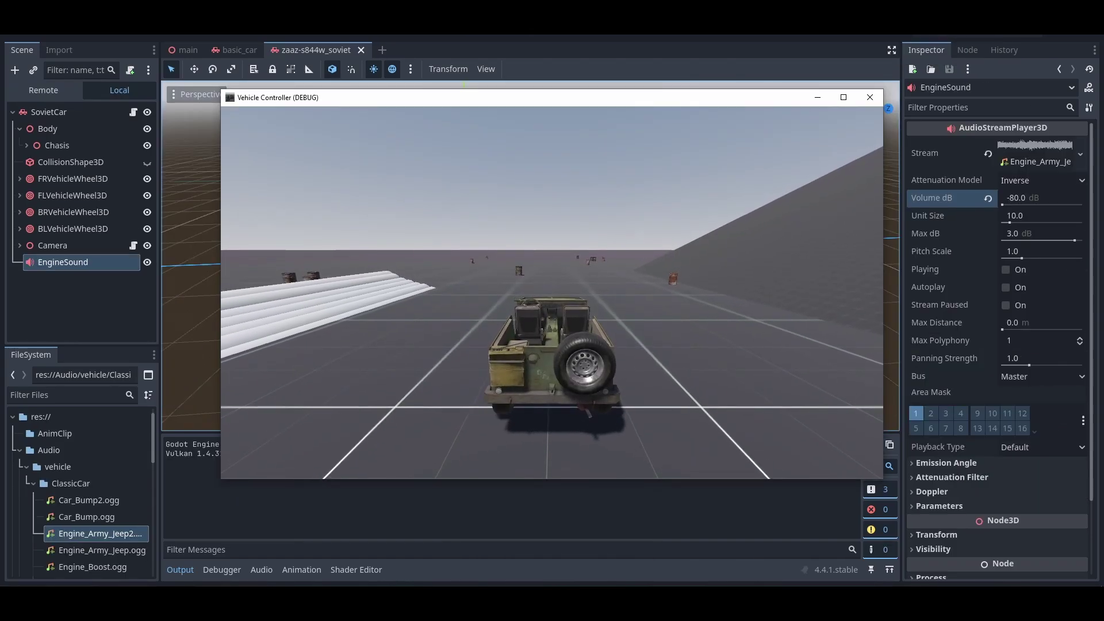
Run the project and steer the car to the right to test the front wheels
{"action": "key", "text": "Right"}
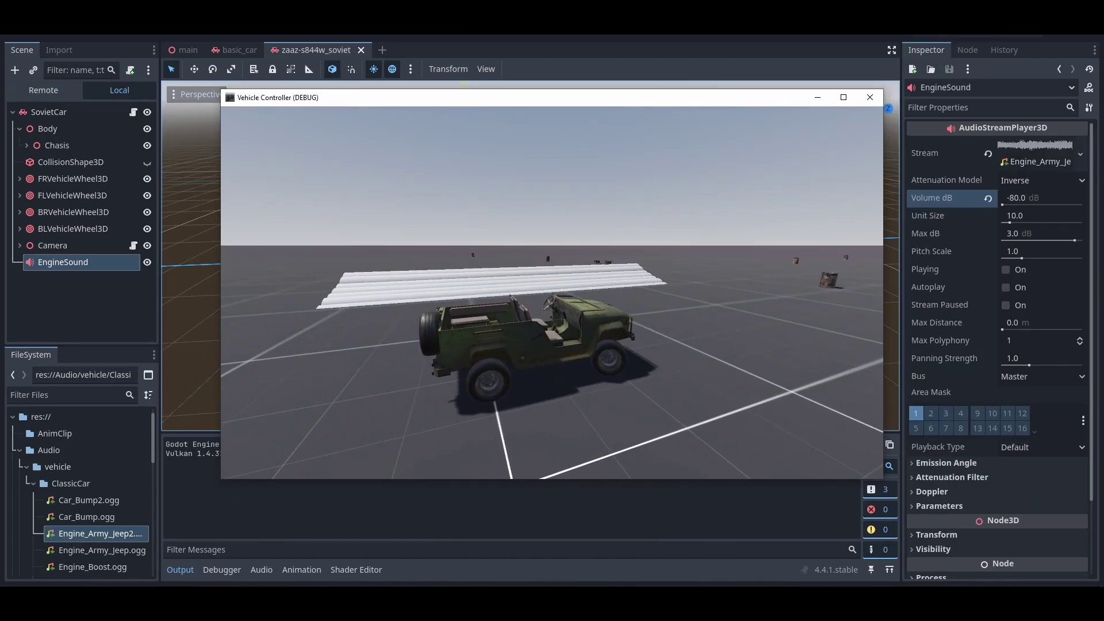
{"action": "key", "text": "Right"}
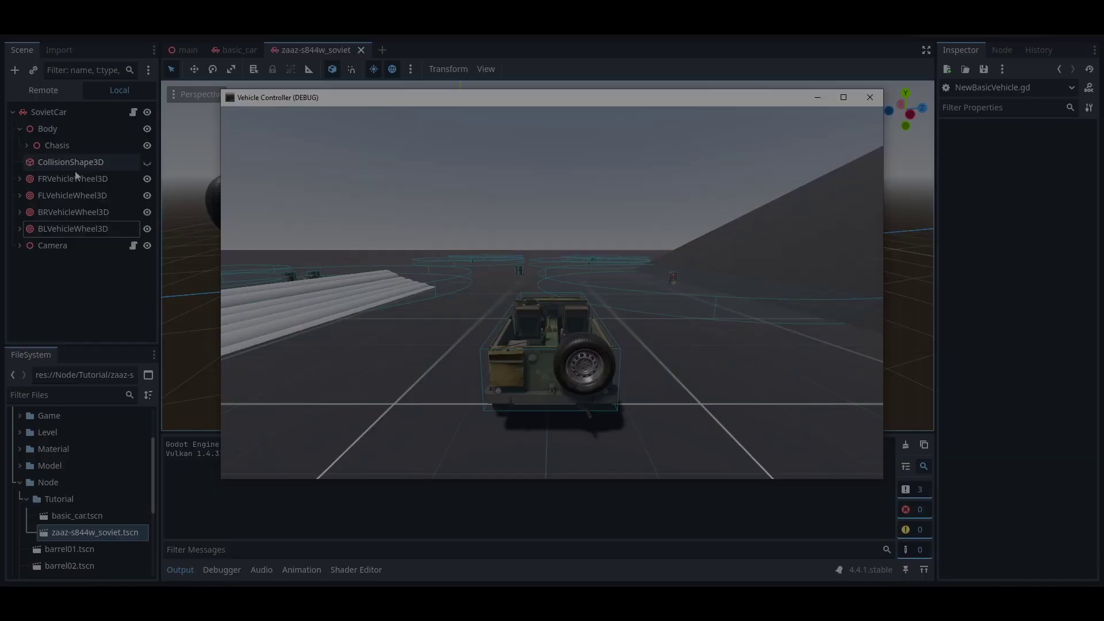
Enable Use as Traction on the front wheels, FRVehicleWheel3D and FLVehicleWheel3D
{"action": "left_click", "coordinate": [72, 178]}
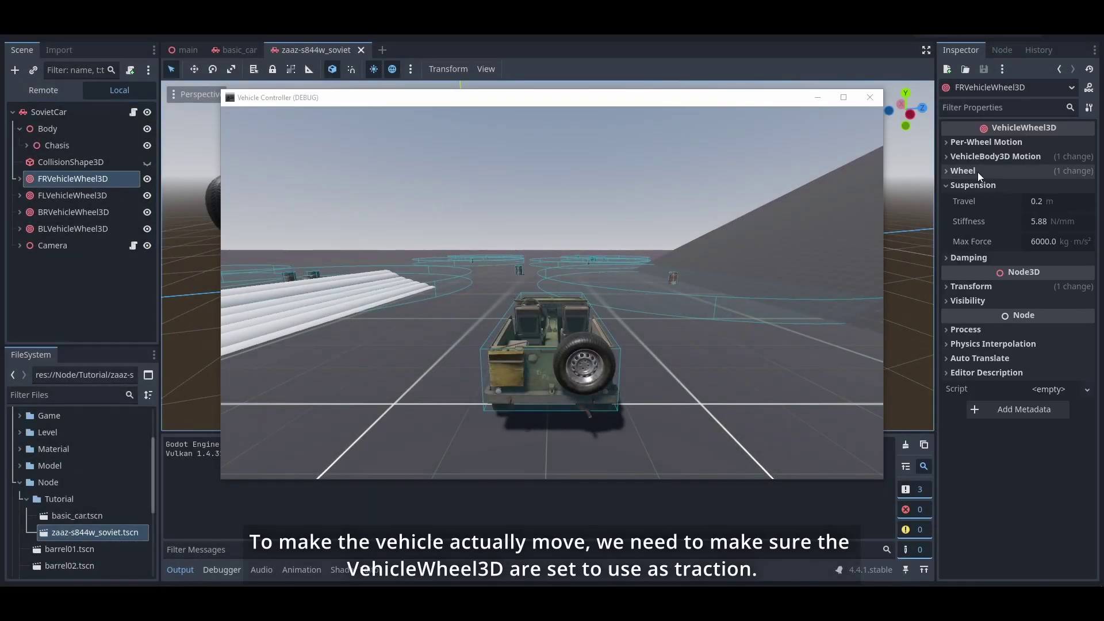
{"action": "left_click", "coordinate": [995, 156]}
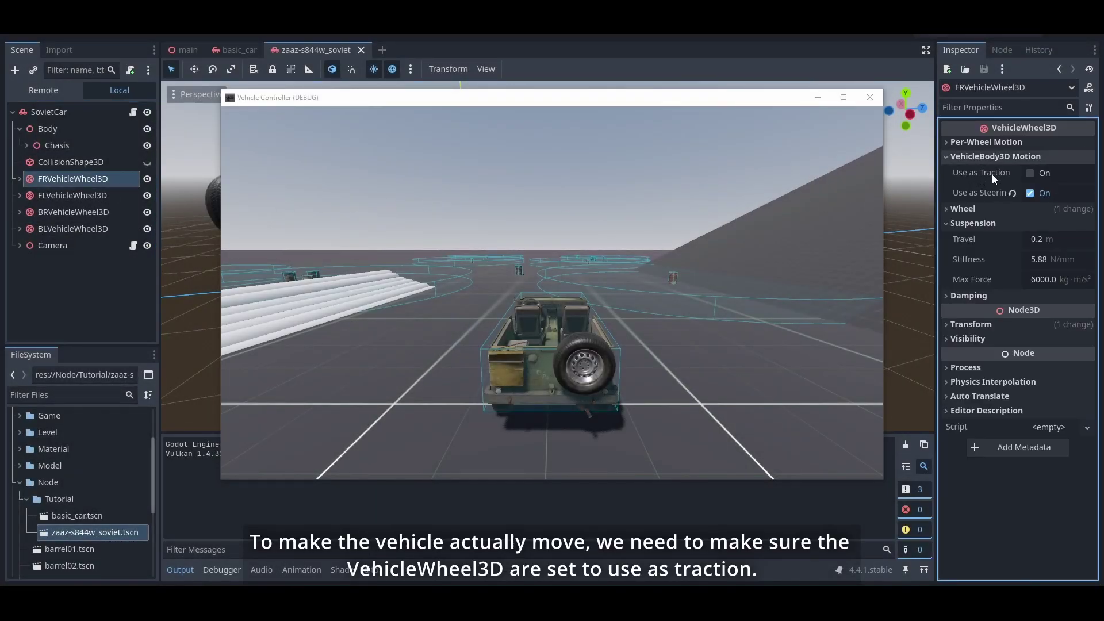
{"action": "left_click", "coordinate": [1033, 175]}
{"action": "left_click", "coordinate": [97, 199]}
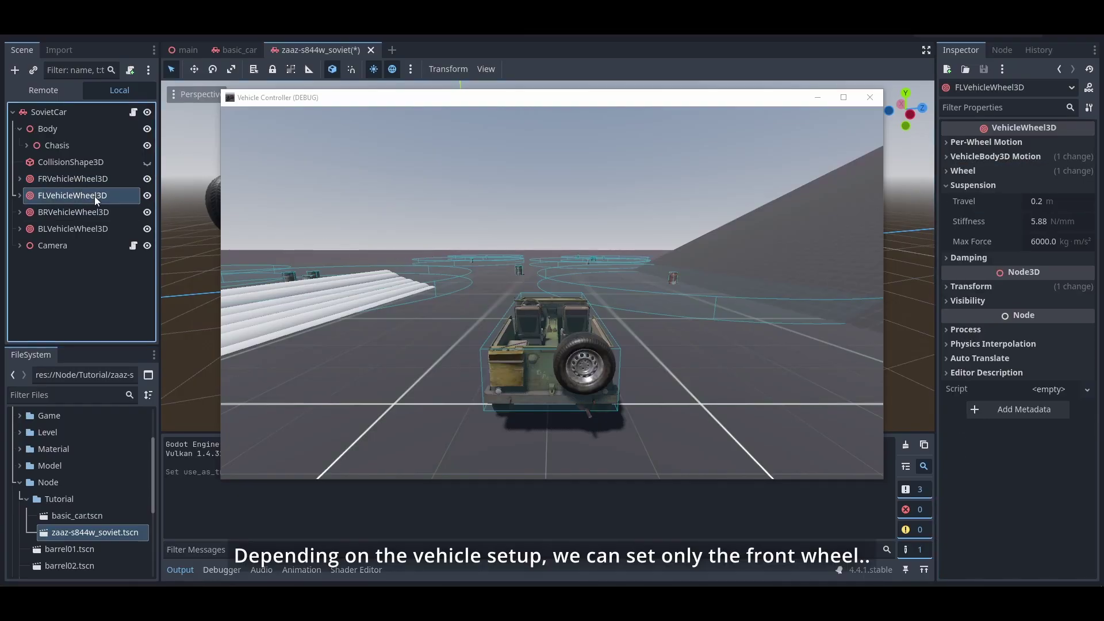
{"action": "left_click", "coordinate": [995, 156]}
{"action": "left_click", "coordinate": [1030, 173]}
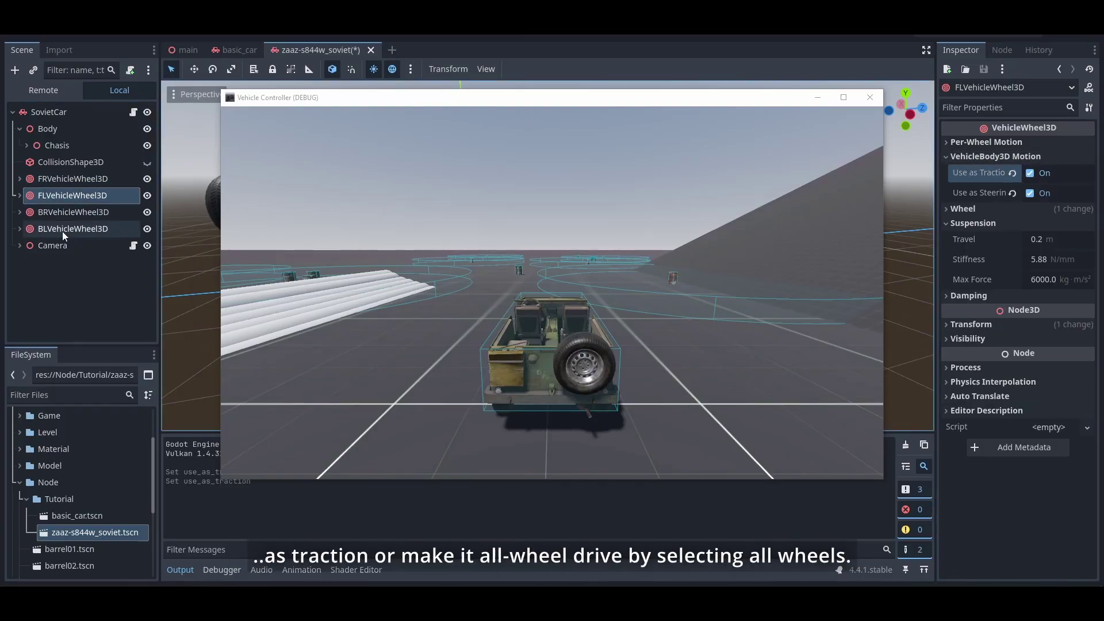
Enable Use as Traction on the rear wheels, BRVehicleWheel3D and BLVehicleWheel3D, for all-wheel drive
{"action": "left_click", "coordinate": [73, 213]}
{"action": "left_click", "coordinate": [995, 157]}
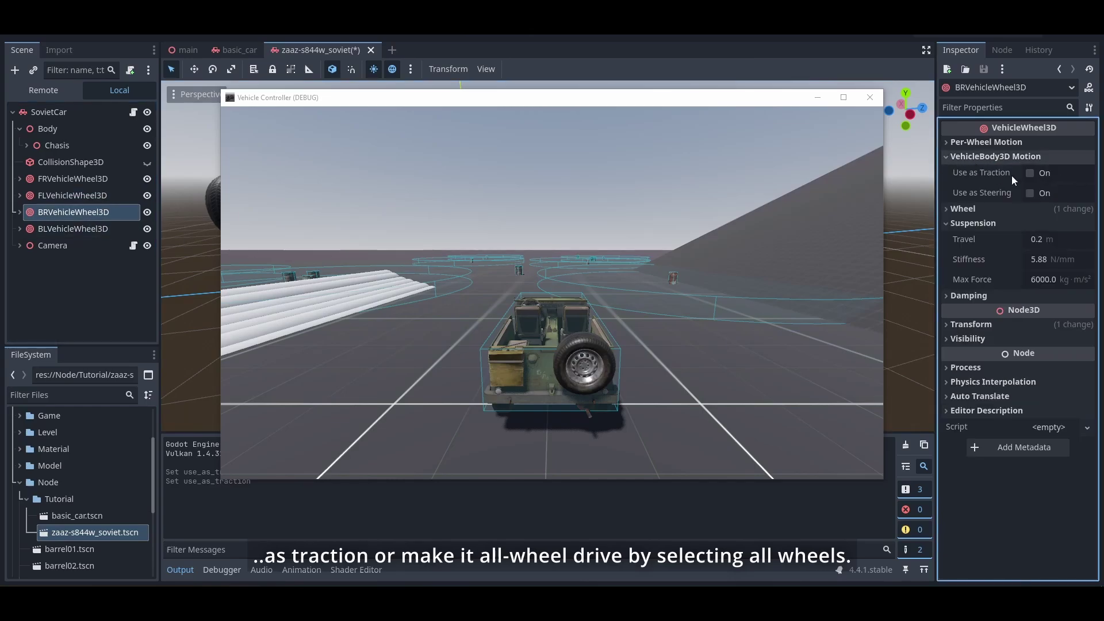
{"action": "left_click", "coordinate": [1030, 173]}
{"action": "left_click", "coordinate": [73, 229]}
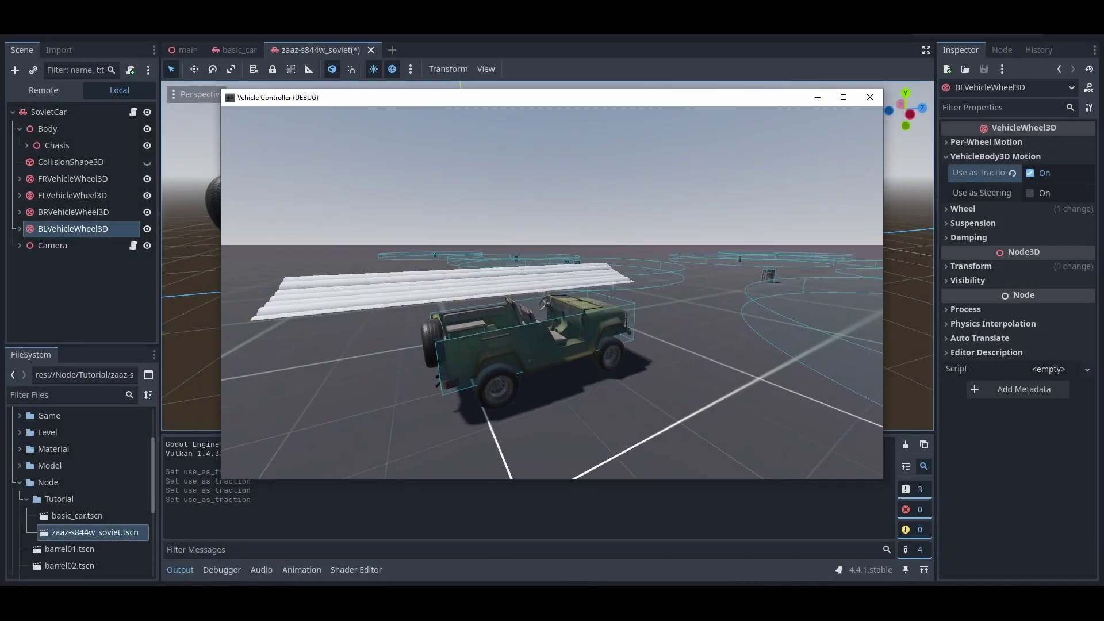
Test-drive the car around the running level, accelerating, reversing and turning in both directions
{"action": "key", "text": "w"}
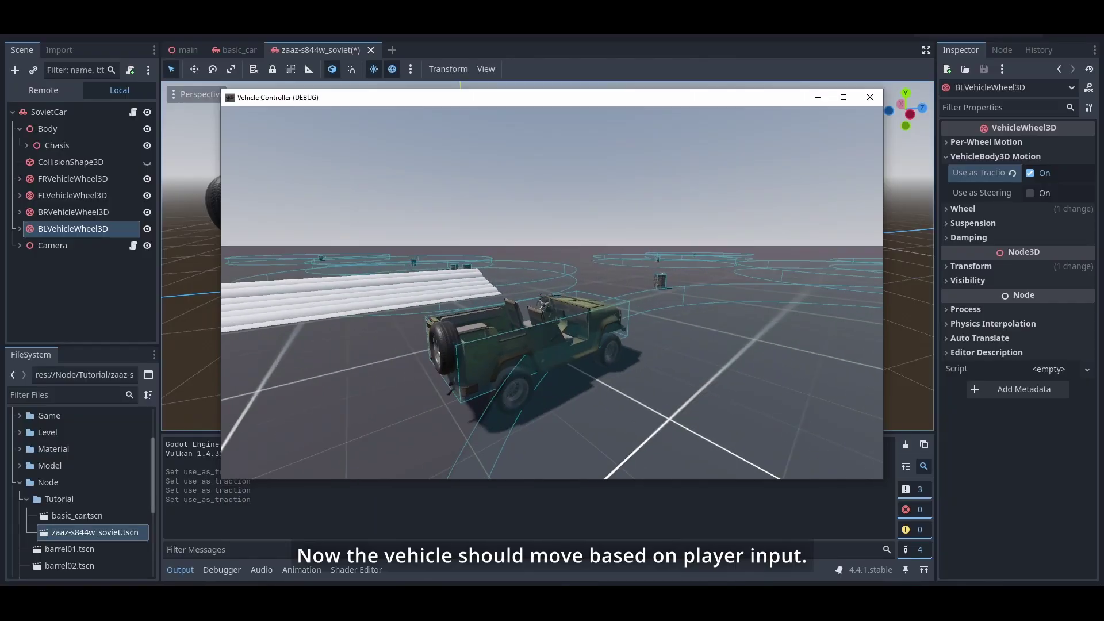
{"action": "key", "text": "a"}
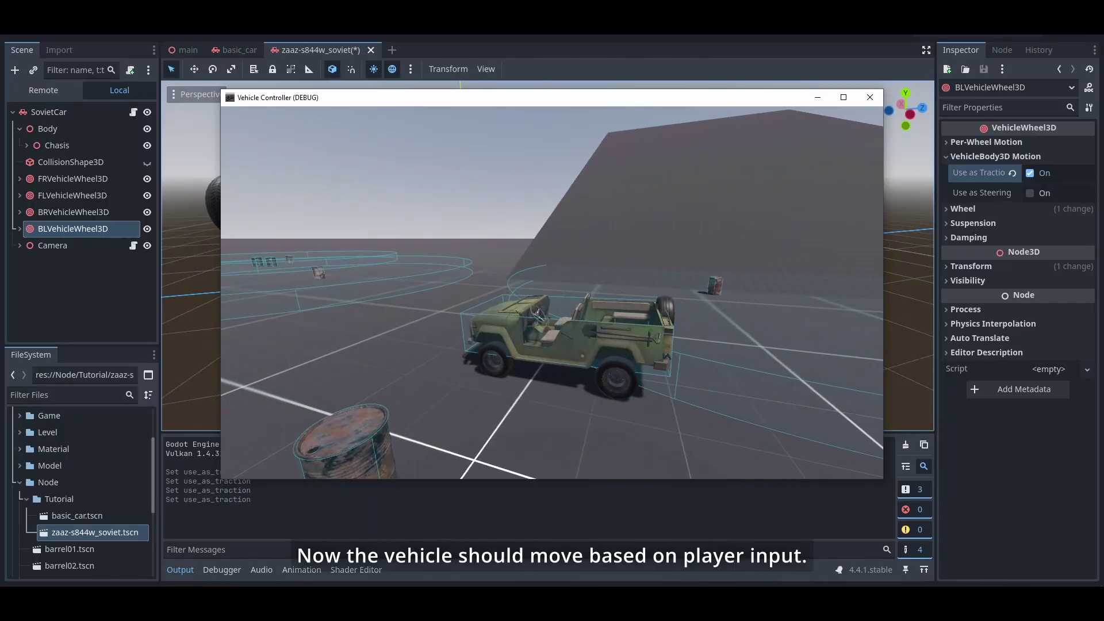
{"action": "key", "text": "w"}
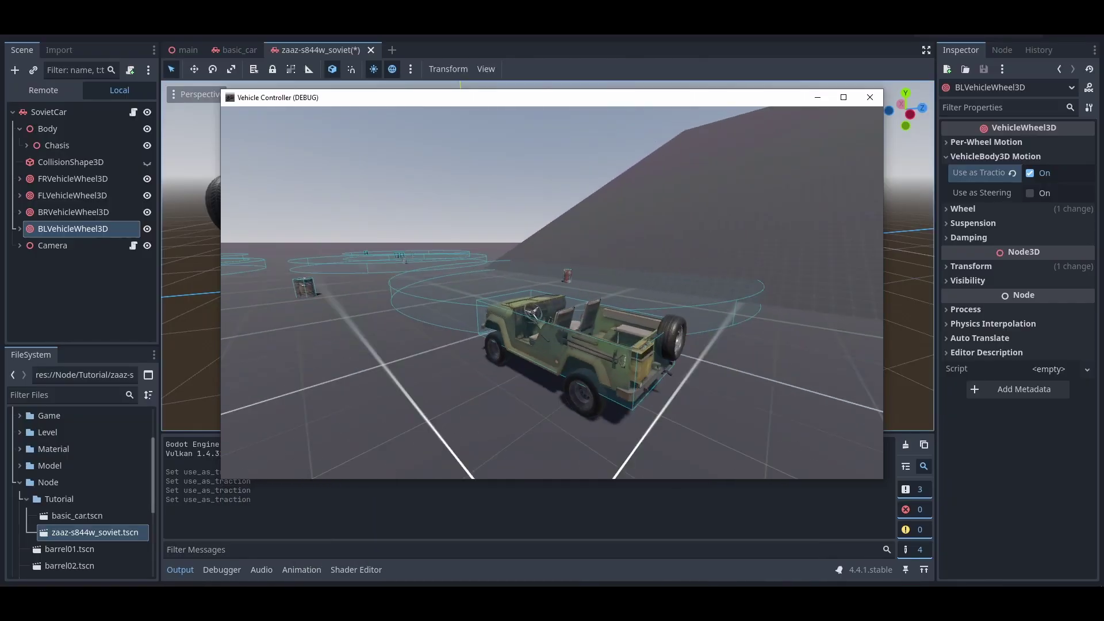
{"action": "key", "text": "d"}
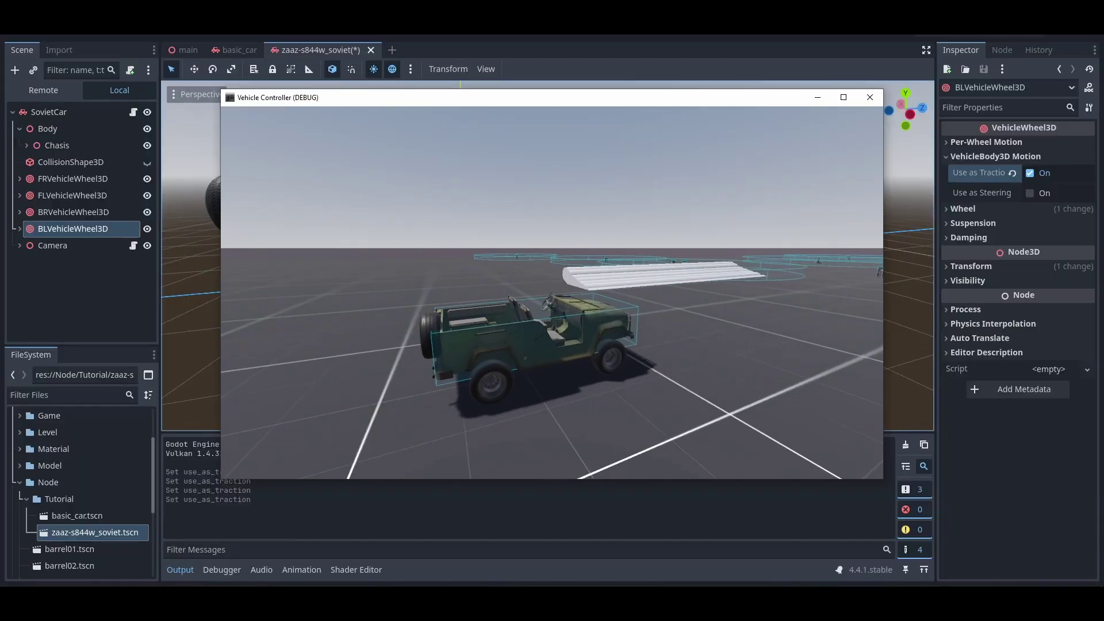
{"action": "key", "text": "s"}
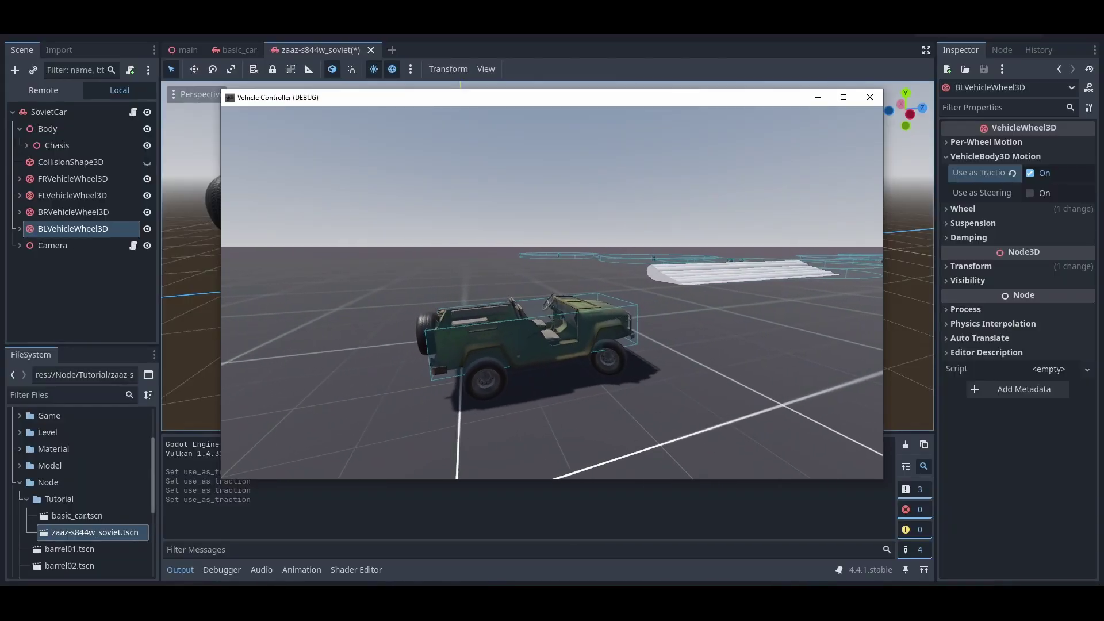
{"action": "key", "text": "w"}
{"action": "key", "text": "a"}
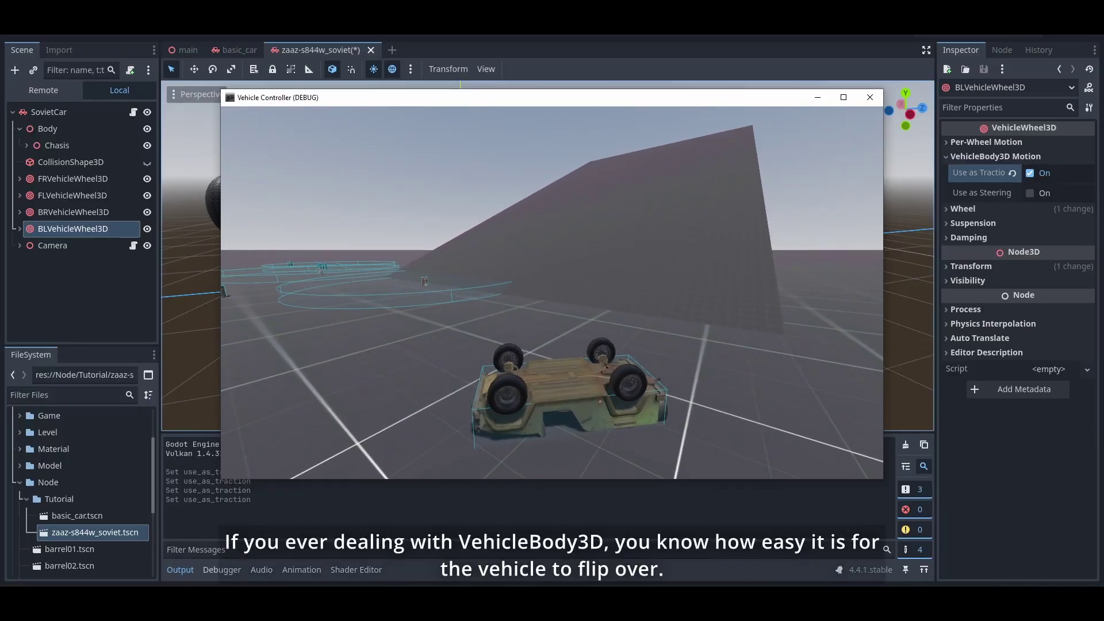
{"action": "key", "text": "r"}
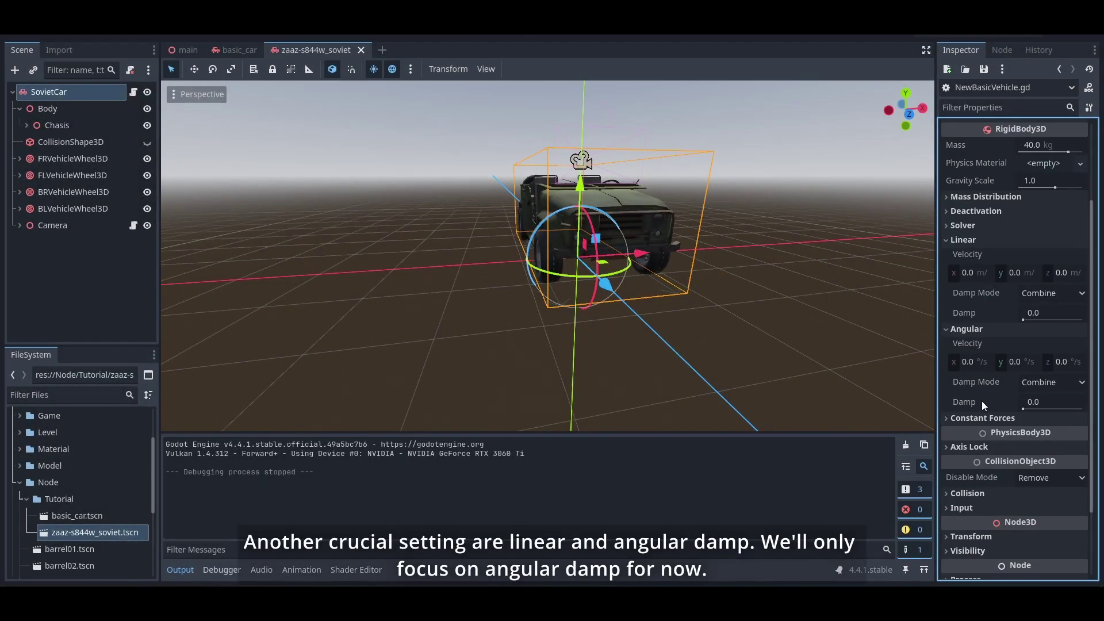
Set the Angular Damp of the SovietCar body to 10
{"action": "left_click", "coordinate": [964, 243]}
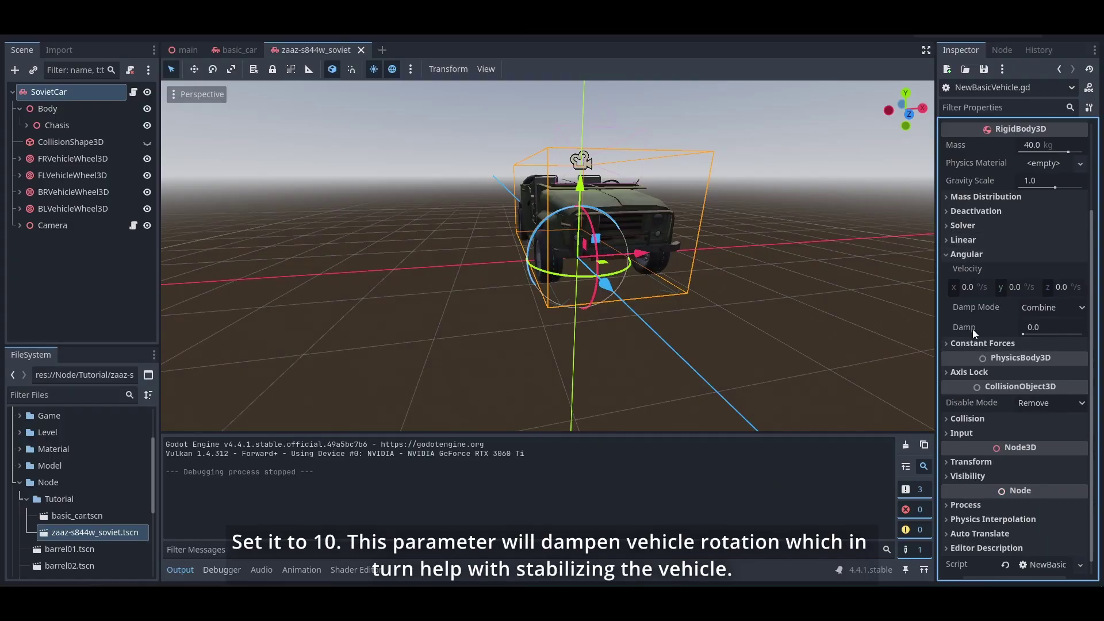
{"action": "left_click", "coordinate": [1053, 326]}
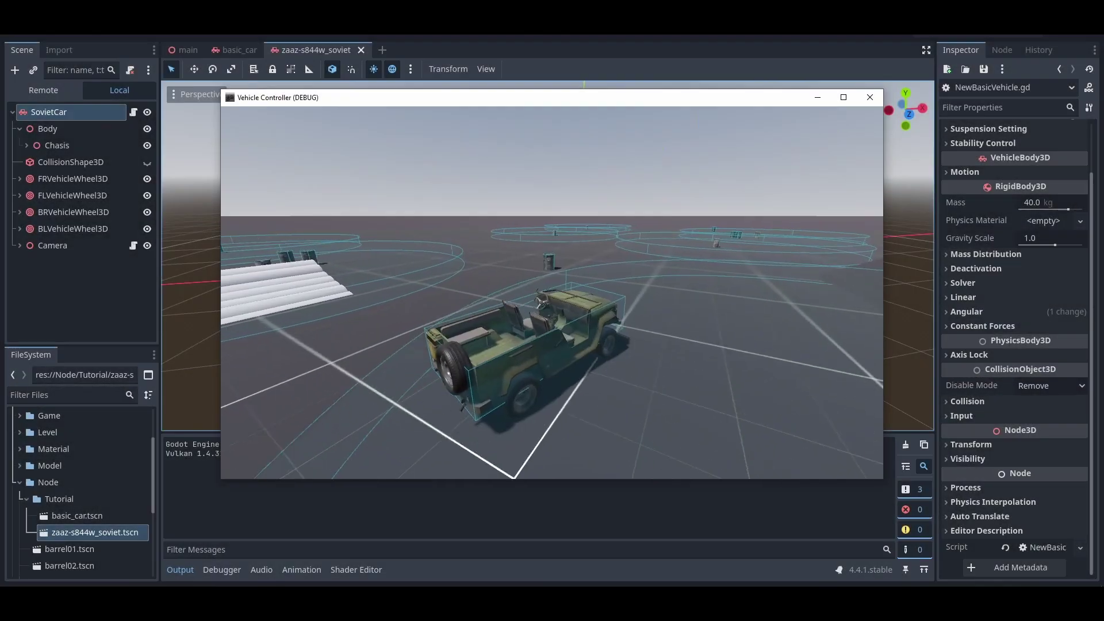
Run the project and drive the car through left and right turns to test its stability
{"action": "key", "text": "w"}
{"action": "key", "text": "a"}
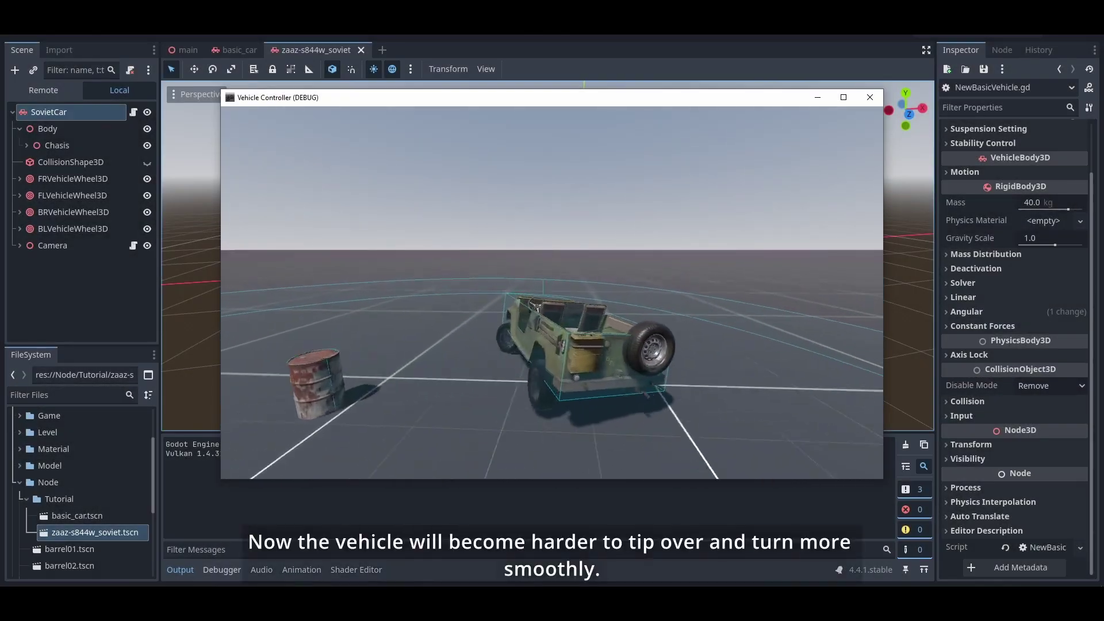
{"action": "key", "text": "d"}
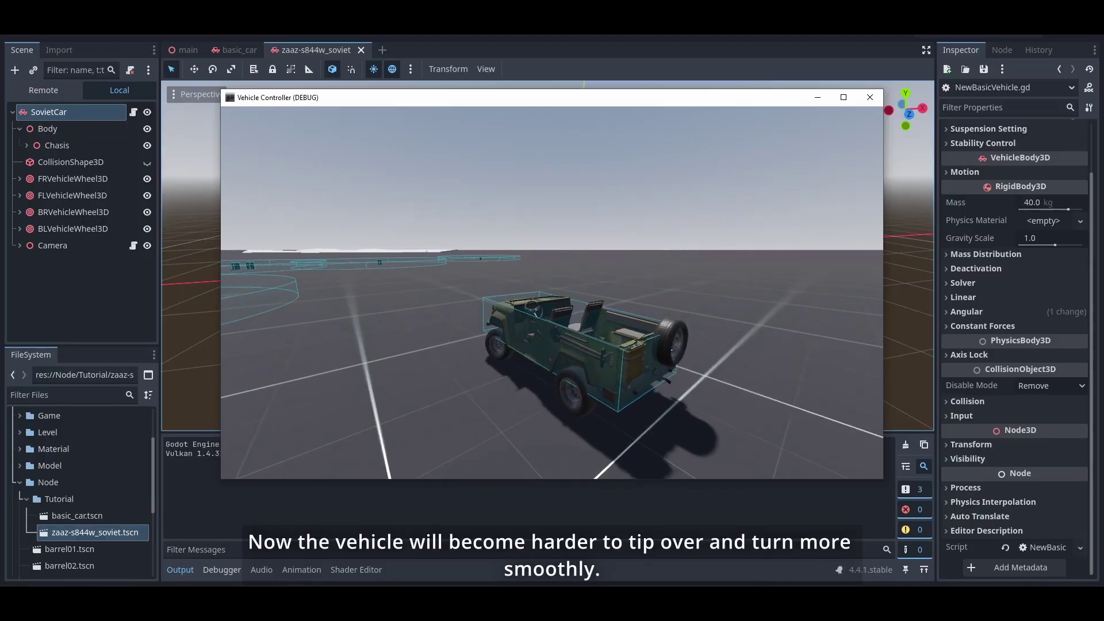
{"action": "key", "text": "a"}
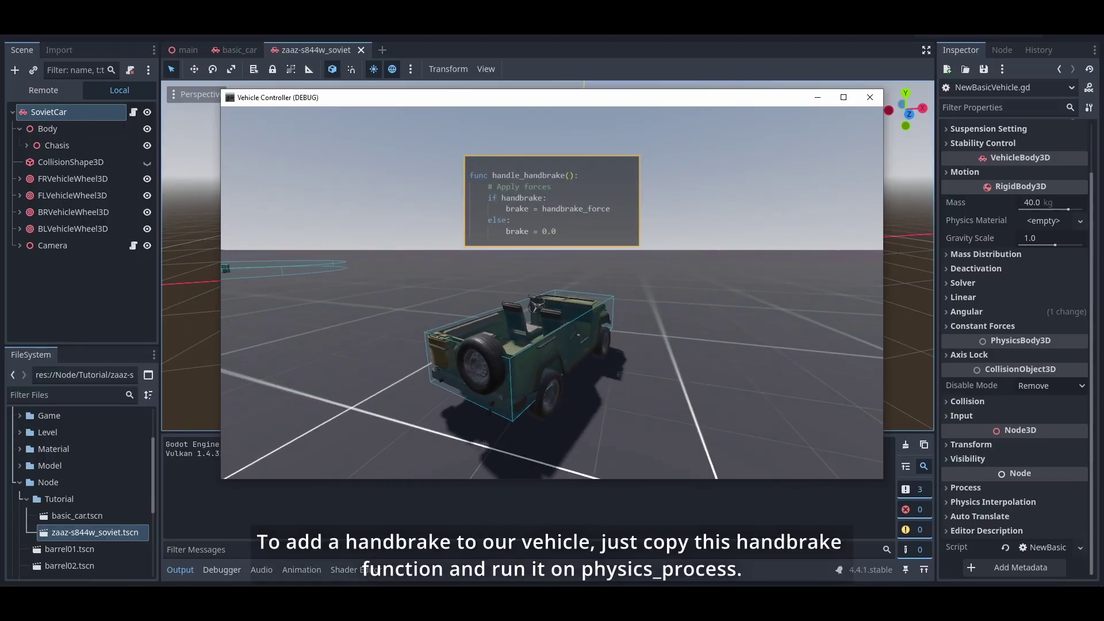
Steer the car through right turns in the running level to check its handling
{"action": "key", "text": "d"}
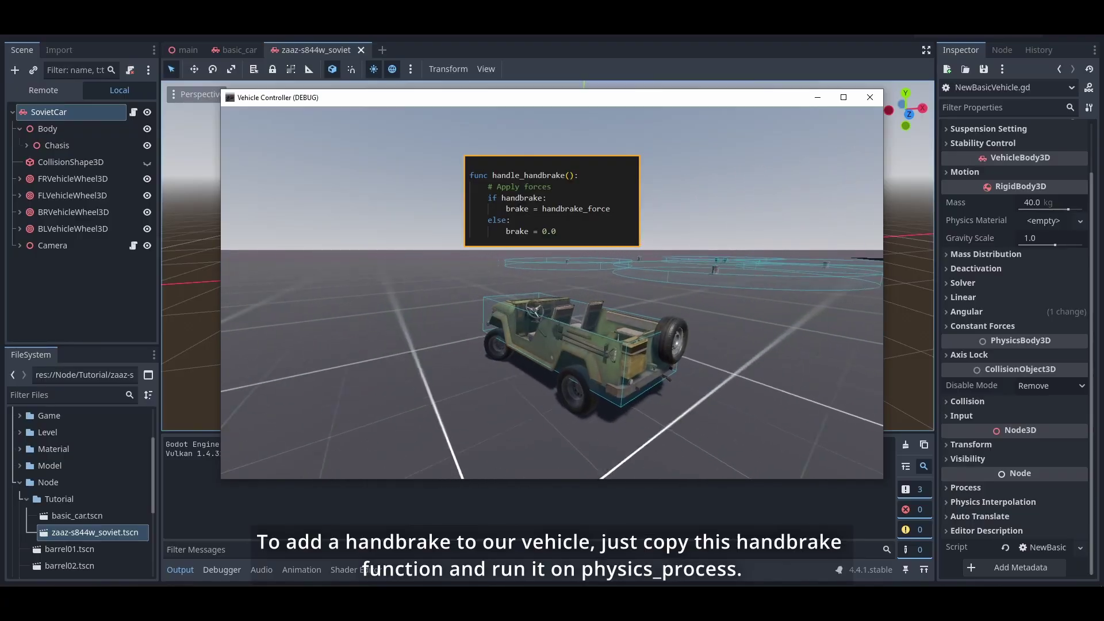
{"action": "key", "text": "d"}
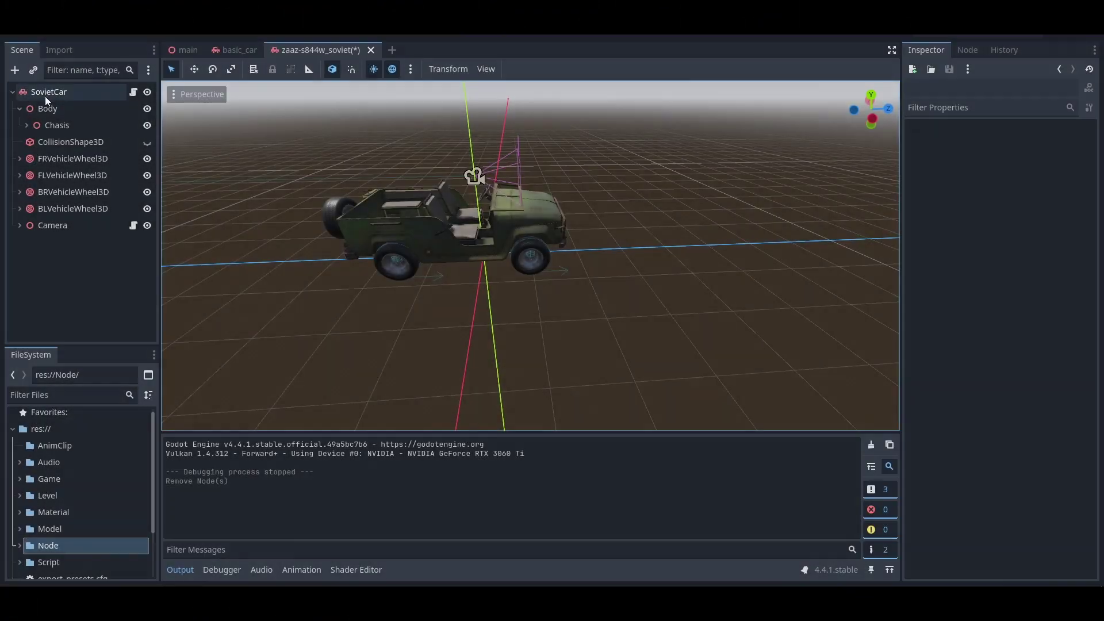
Add an AudioStreamPlayer3D node under SovietCar and rename it EngineSound
{"action": "right_click", "coordinate": [45, 95]}
{"action": "left_click", "coordinate": [91, 126]}
{"action": "double_click", "coordinate": [538, 299]}
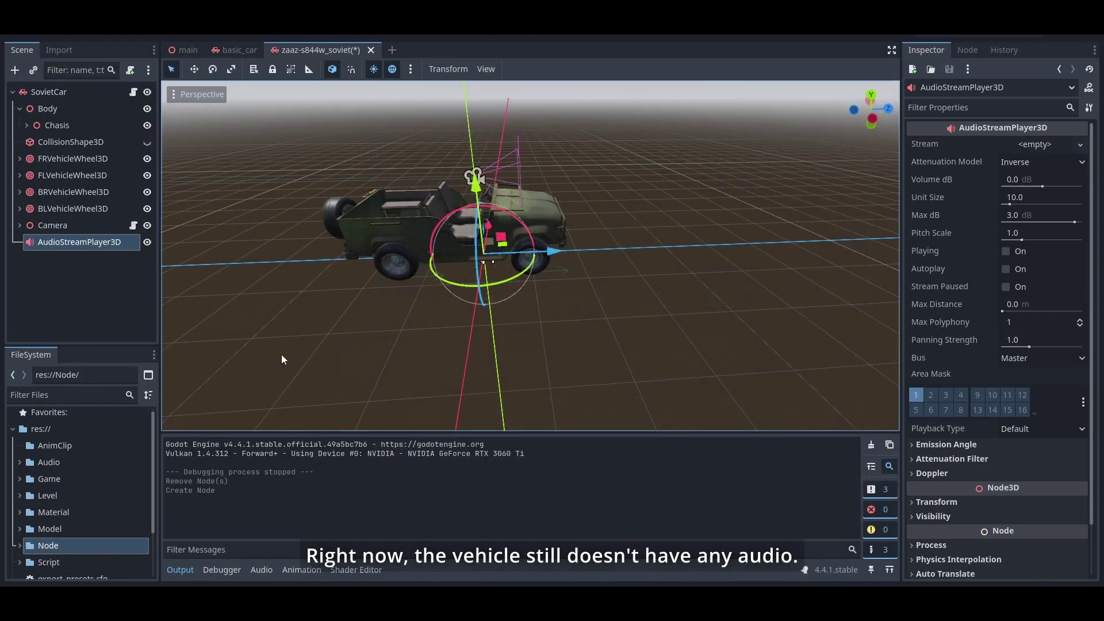
{"action": "double_click", "coordinate": [110, 246]}
{"action": "type", "text": "EngineSound"}
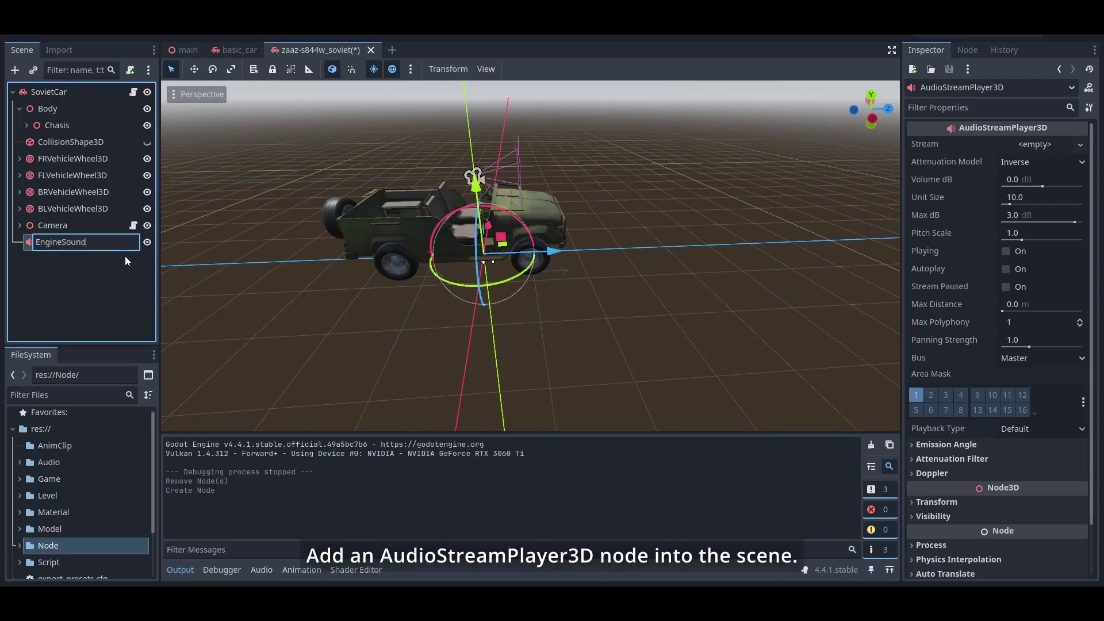
{"action": "key", "text": "Return"}
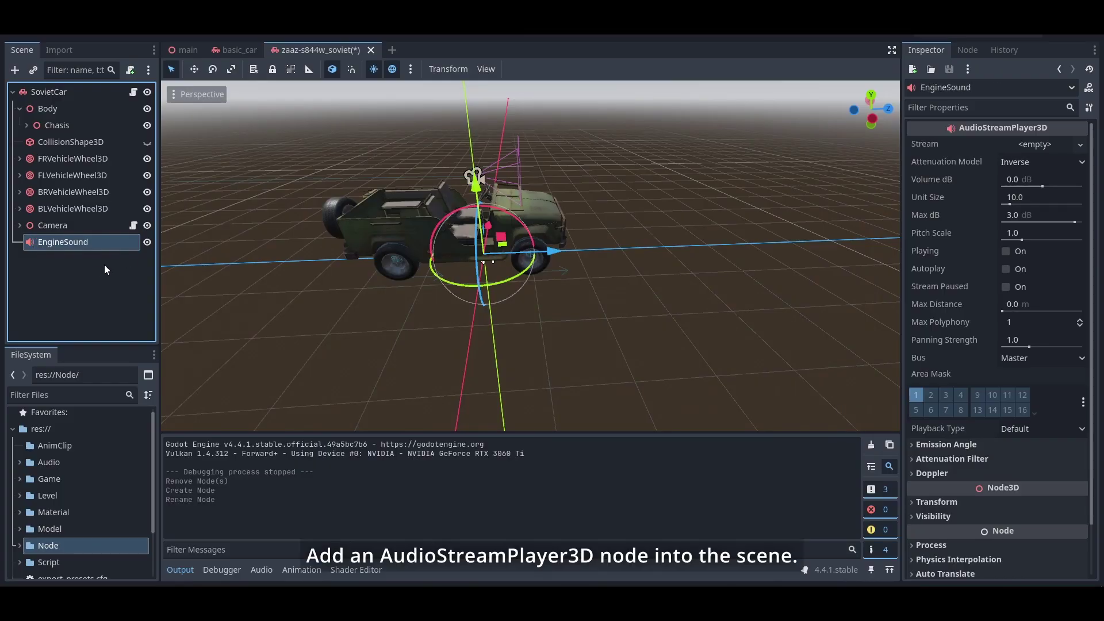
Enable looping for Engine_Army_Jeep2.ogg from the Audio/vehicle/ClassicCar folder and assign it as the EngineSound stream
{"action": "left_click", "coordinate": [20, 462]}
{"action": "left_click", "coordinate": [27, 479]}
{"action": "left_click", "coordinate": [33, 495]}
{"action": "scroll", "coordinate": [129, 503], "scroll_direction": "down", "scroll_amount": 2}
{"action": "double_click", "coordinate": [130, 503]}
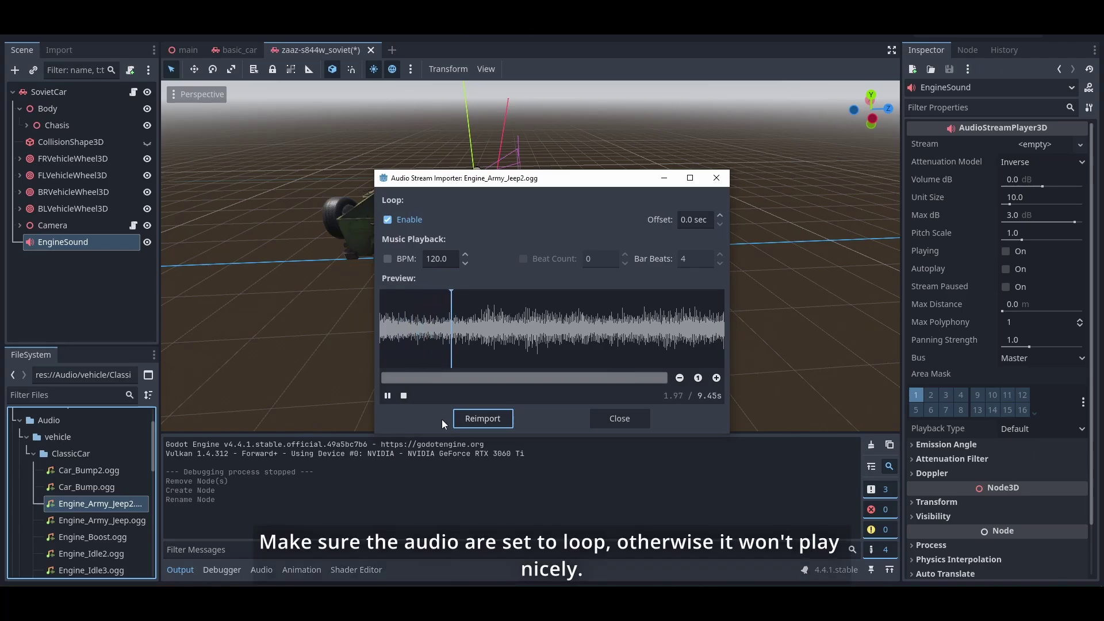
{"action": "left_click", "coordinate": [387, 222]}
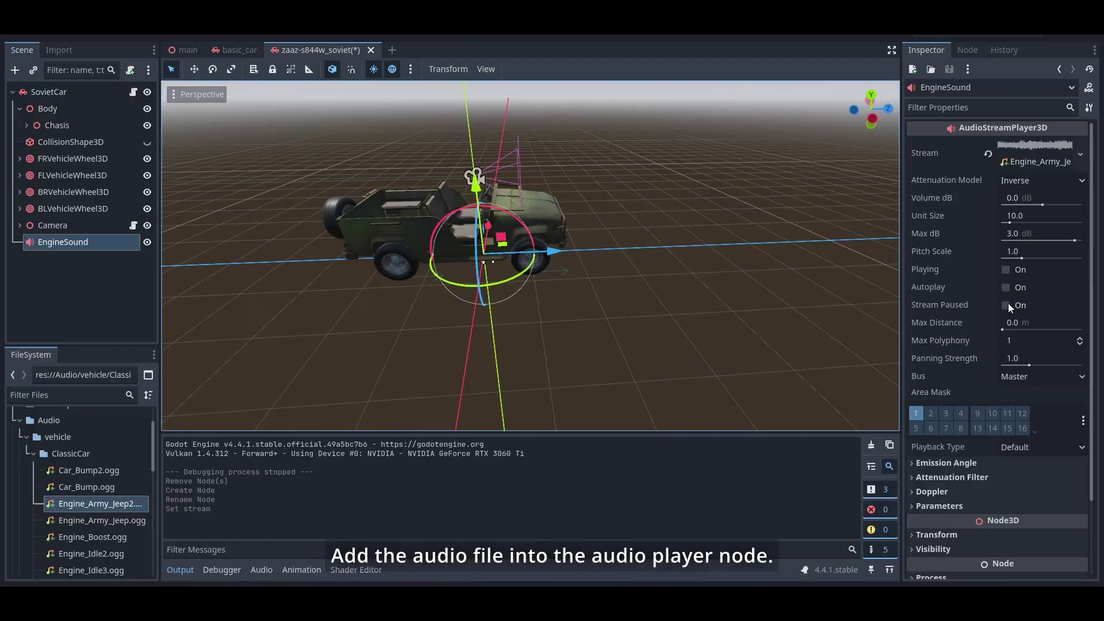
Play the EngineSound stream and vary its Pitch Scale, lowering it to 0.6 and raising it again, to preview the engine tone
{"action": "left_click", "coordinate": [1005, 269]}
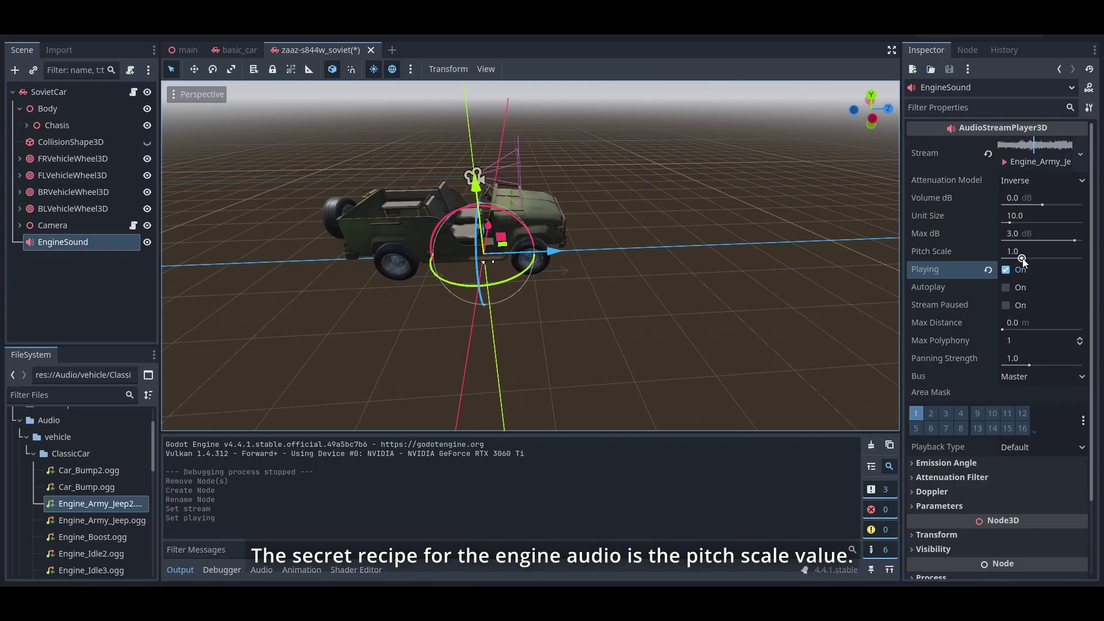
{"action": "left_click_drag", "start_coordinate": [1022, 259], "coordinate": [1018, 260]}
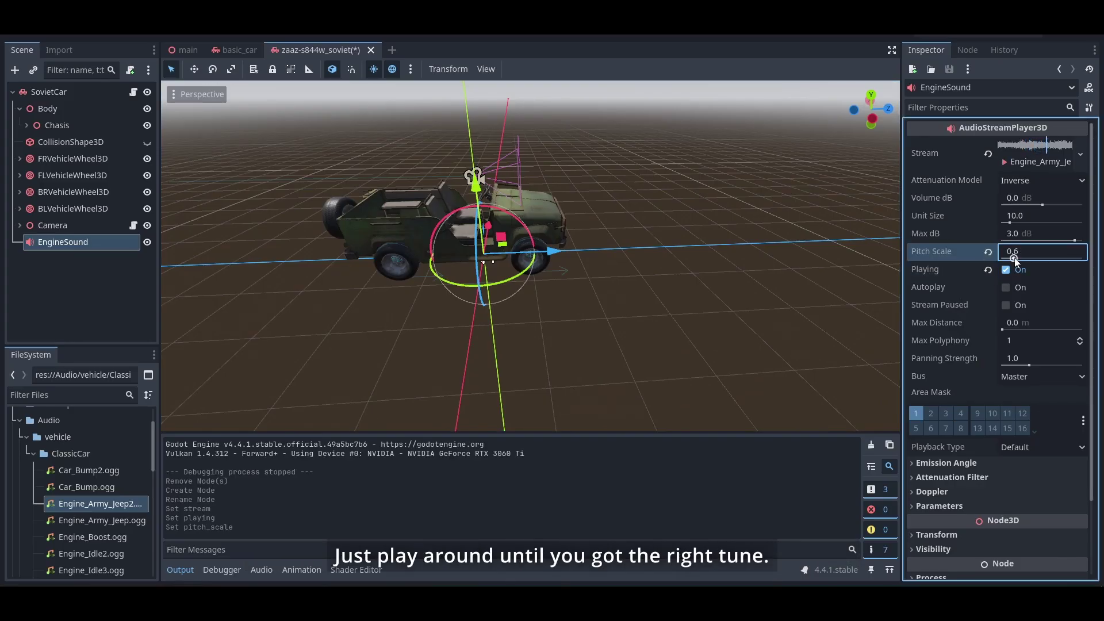
{"action": "left_click_drag", "start_coordinate": [1014, 260], "coordinate": [1065, 259]}
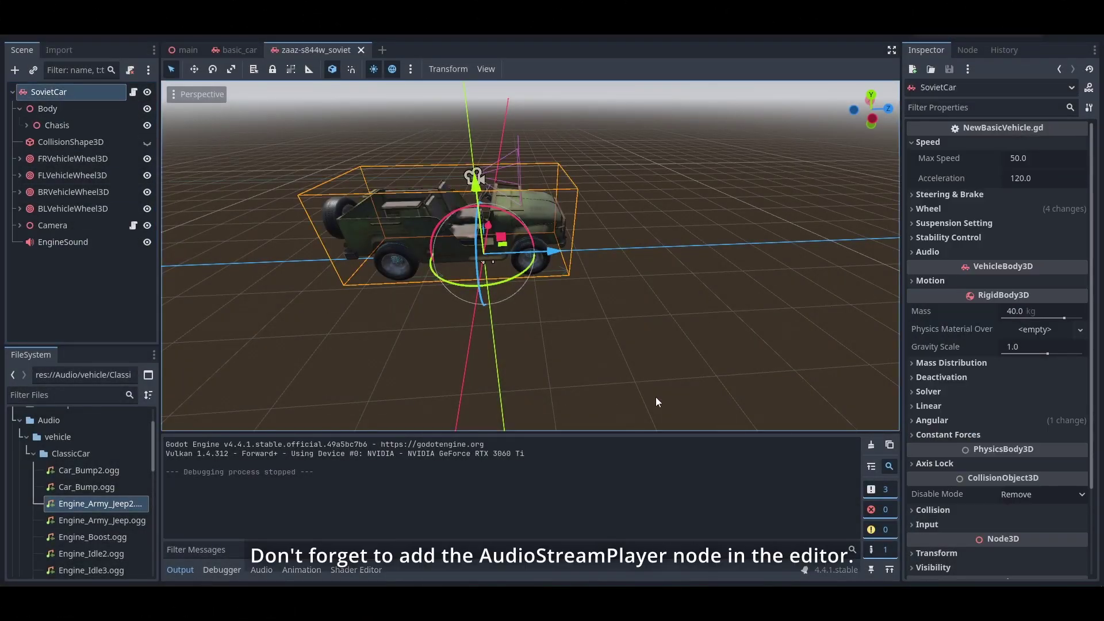
Assign the EngineSound node to the Engine Sound property in SovietCar's Audio group
{"action": "left_click_drag", "start_coordinate": [64, 242], "coordinate": [955, 268]}
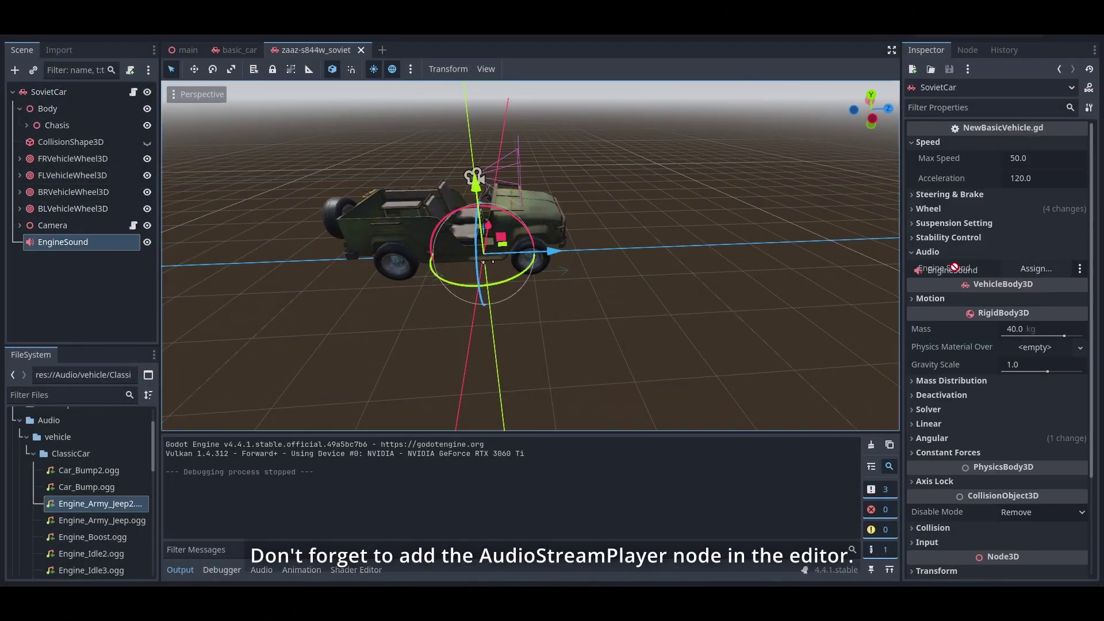